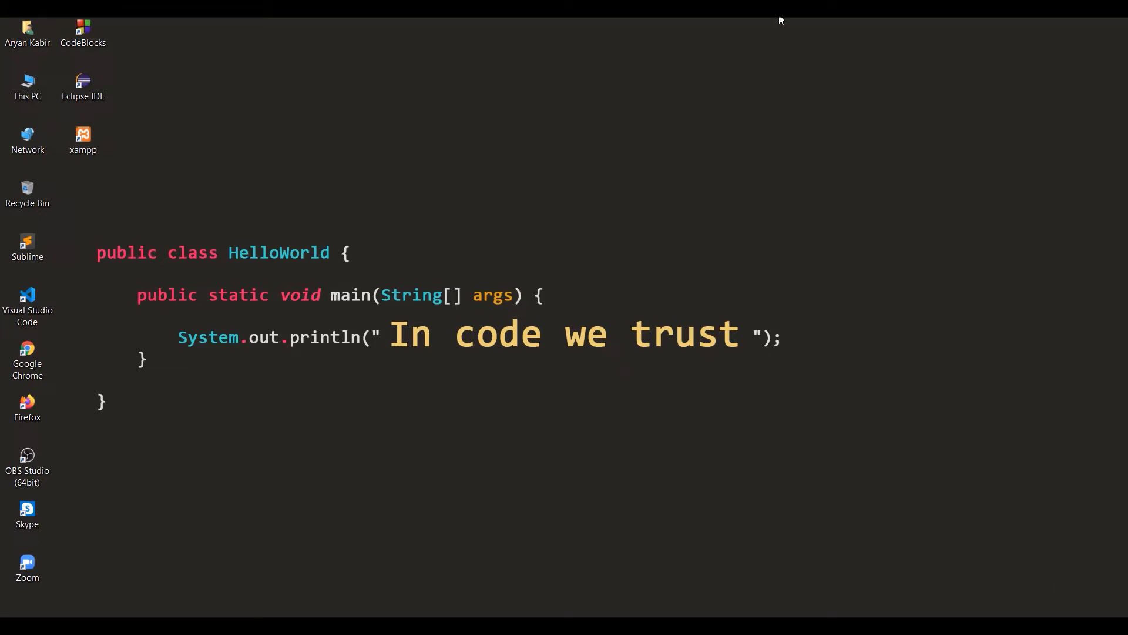
# Step: Open Google Chrome and search Google for "android studio"
pyautogui.doubleClick(28, 369)
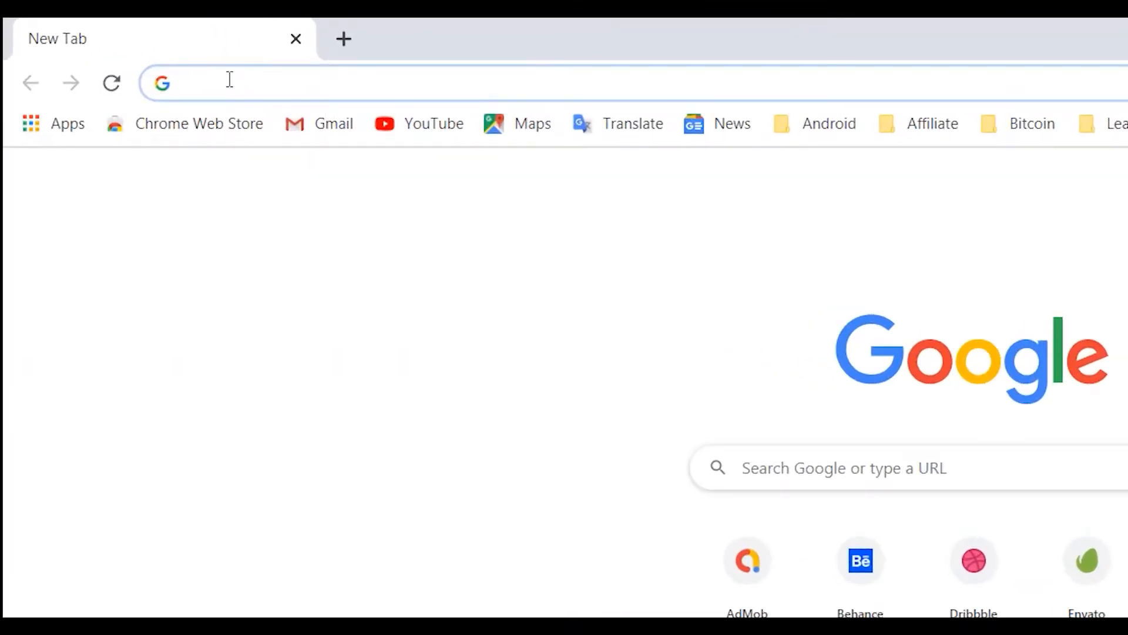
pyautogui.write('am')
pyautogui.press('BackSpace')
pyautogui.write('ndroid studio')
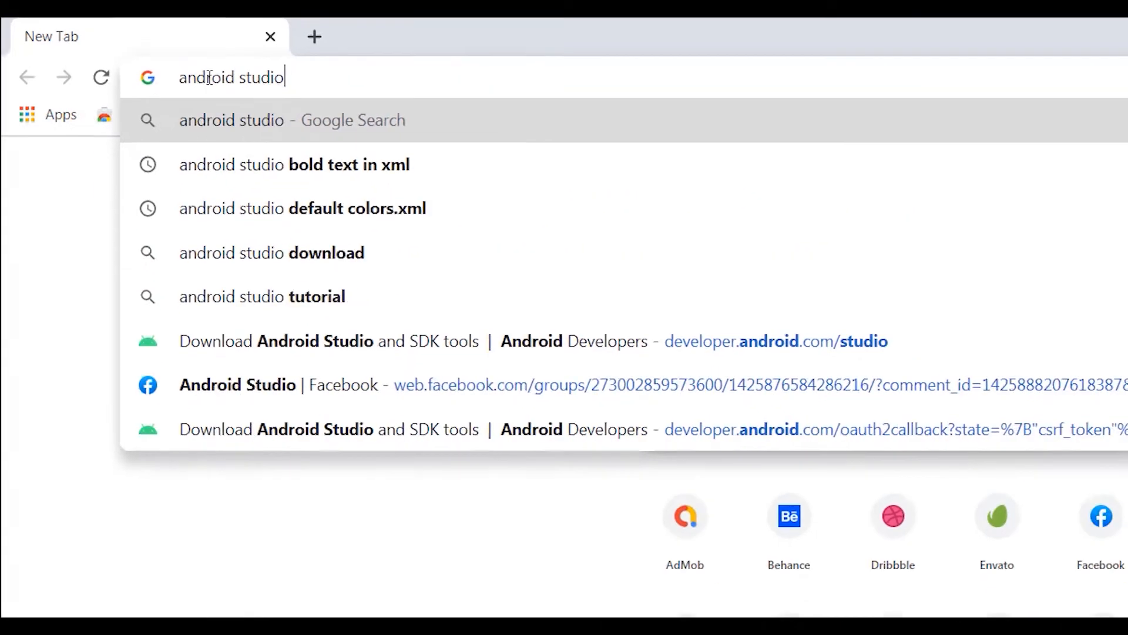
pyautogui.press('Return')
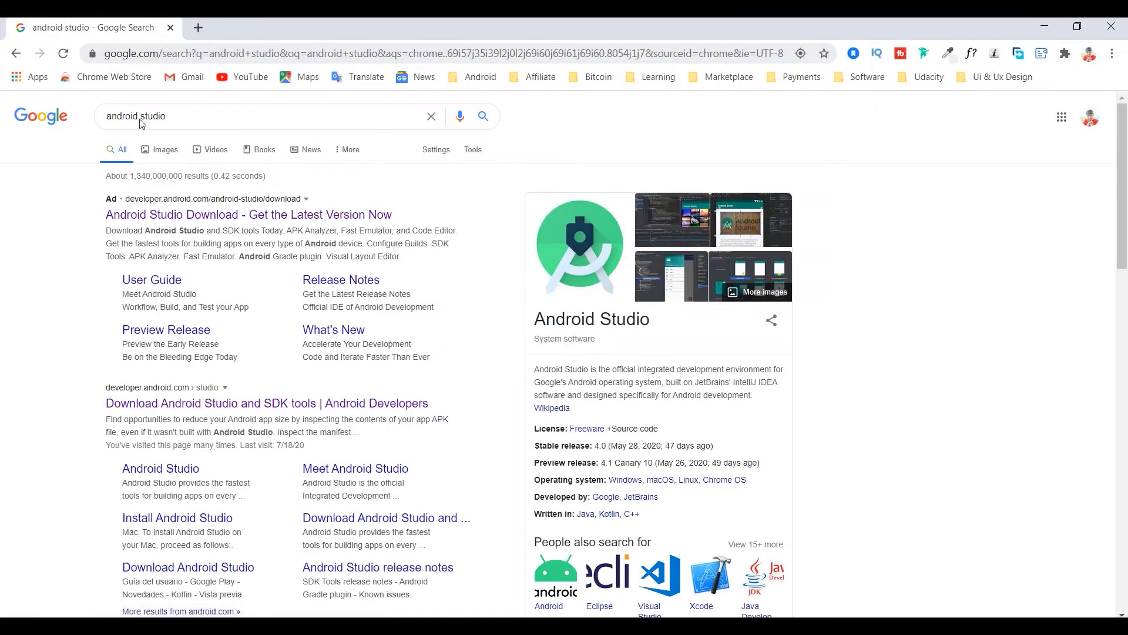
# Step: Open the developer.android.com search result "Download Android Studio and SDK tools"
pyautogui.scroll(-3, 50, 237)
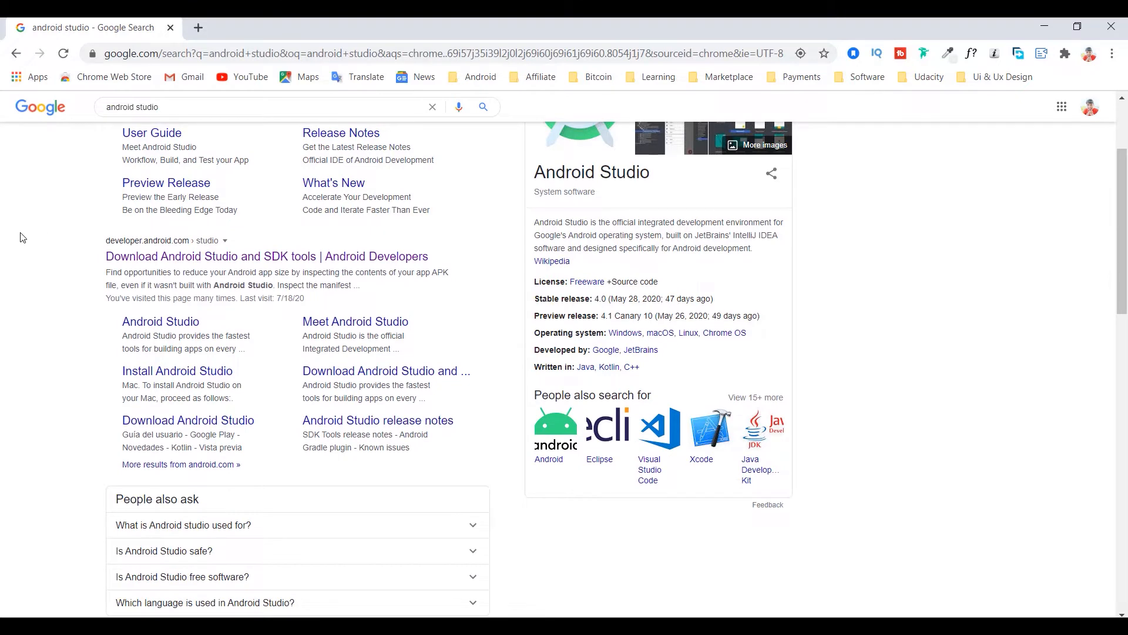
pyautogui.click(107, 243)
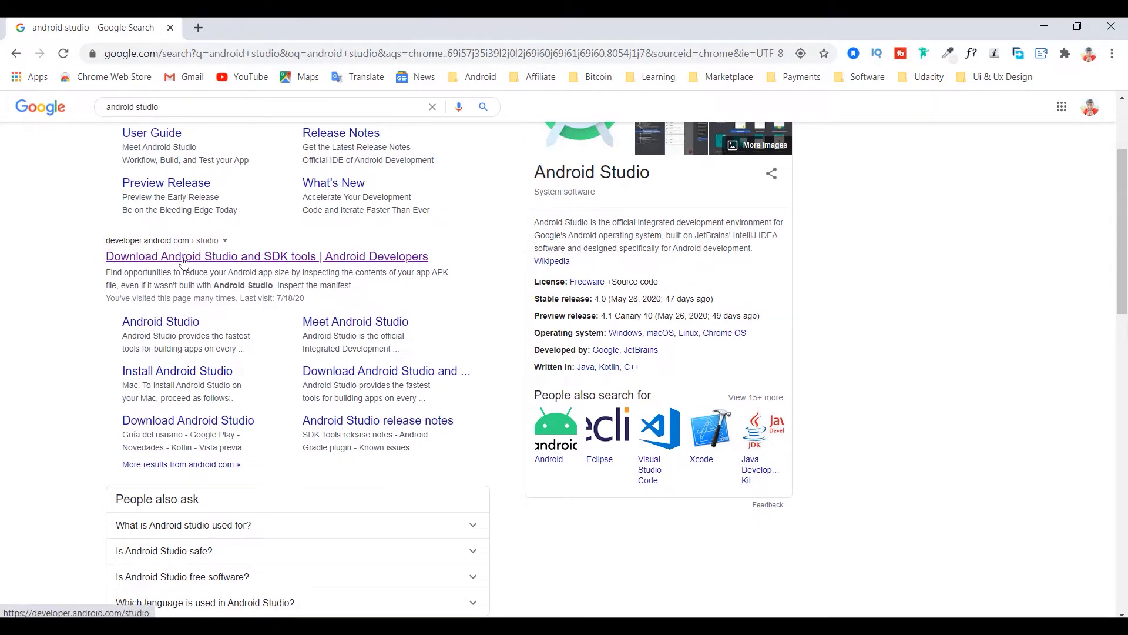
pyautogui.click(298, 265)
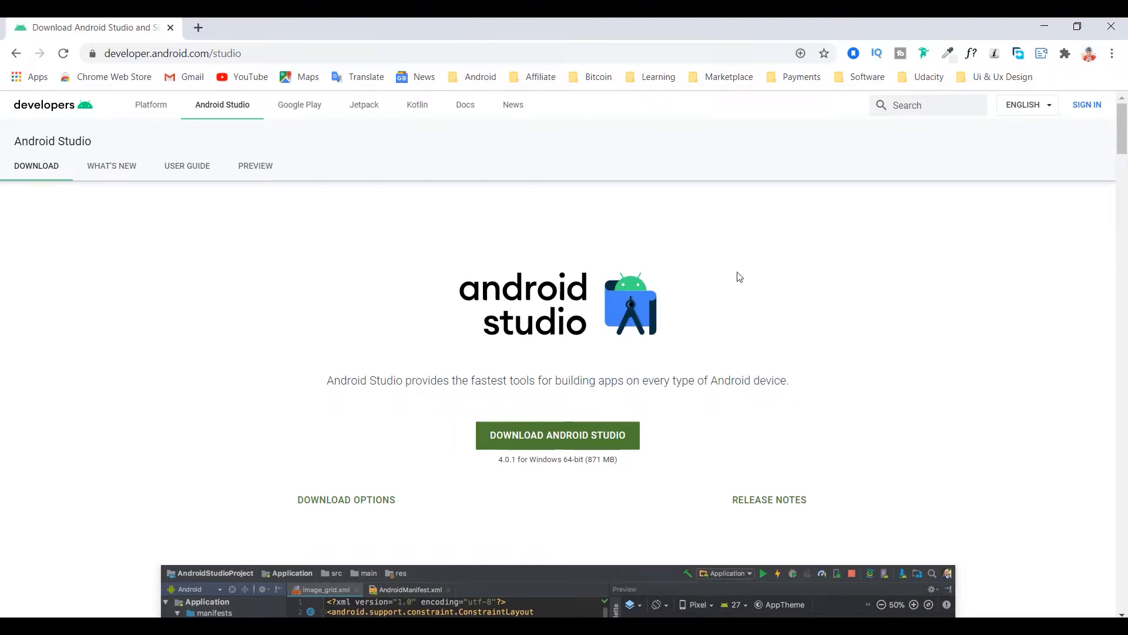
# Step: Examine the Android Studio downloads table for the available platforms and the recommended Windows package
pyautogui.scroll(-20, 738, 277)
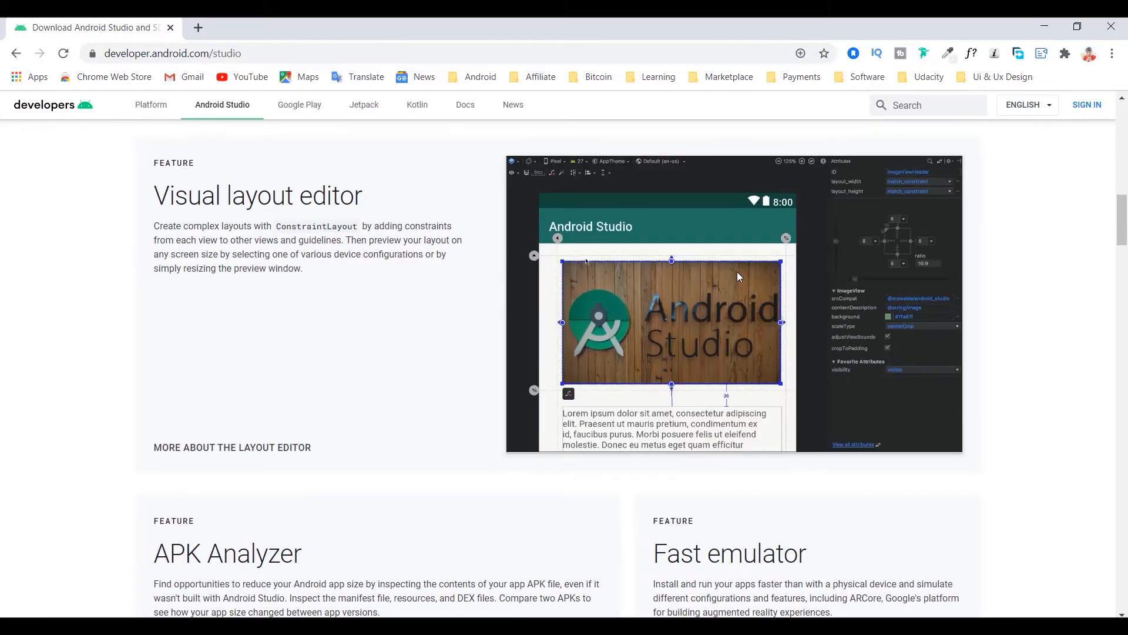
pyautogui.scroll(-20, 735, 277)
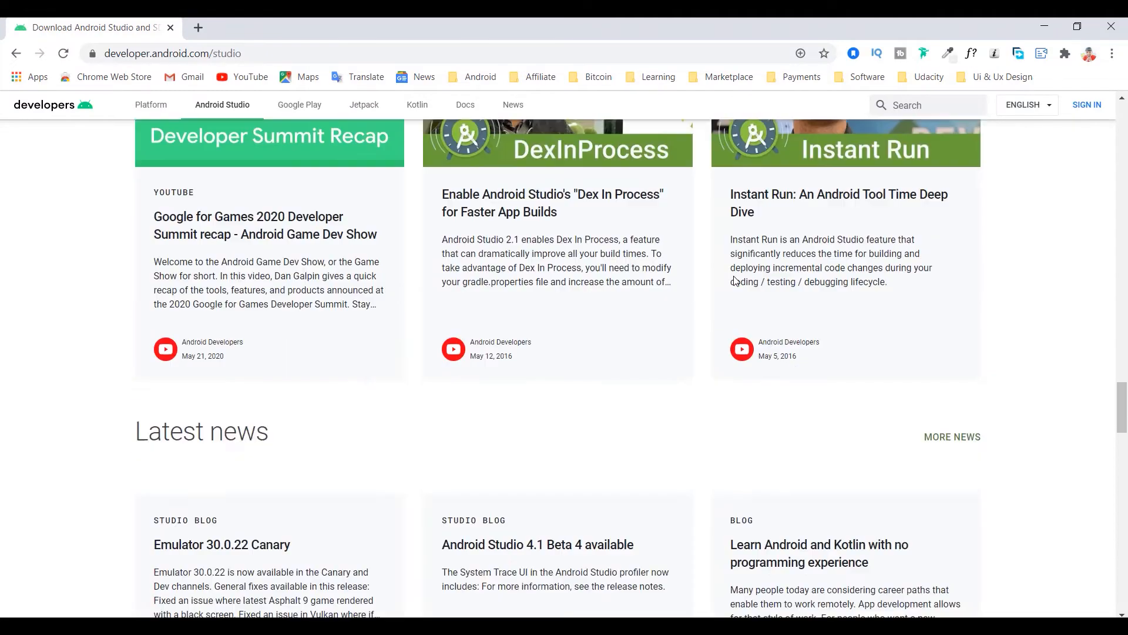
pyautogui.moveTo(136, 152); pyautogui.dragTo(438, 161)
pyautogui.click(438, 161)
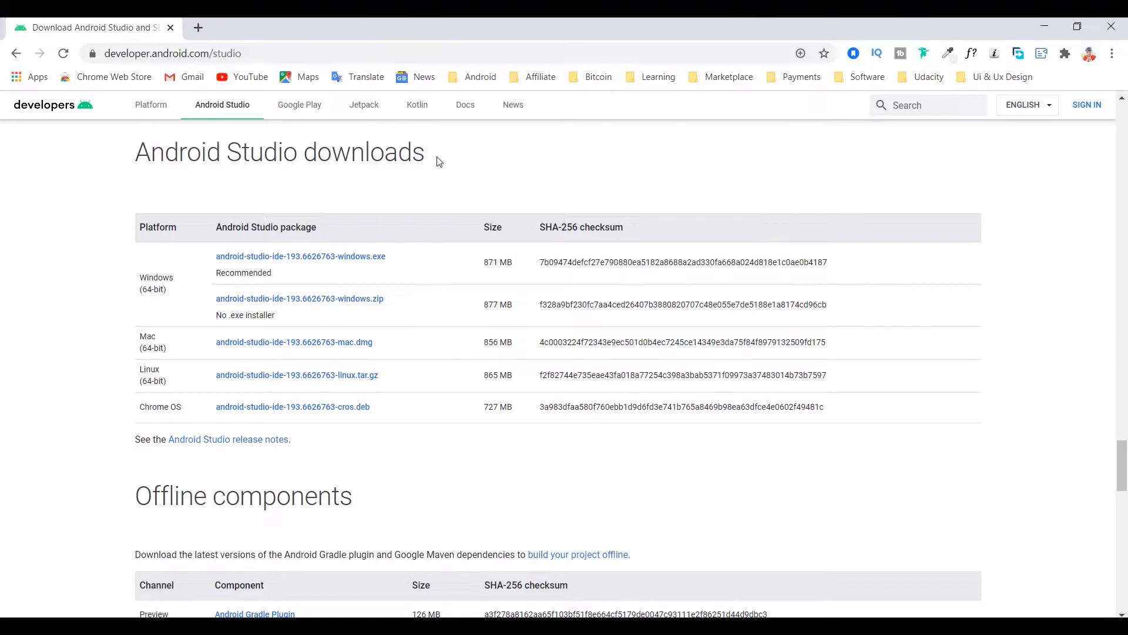
pyautogui.doubleClick(154, 228)
pyautogui.click(186, 229)
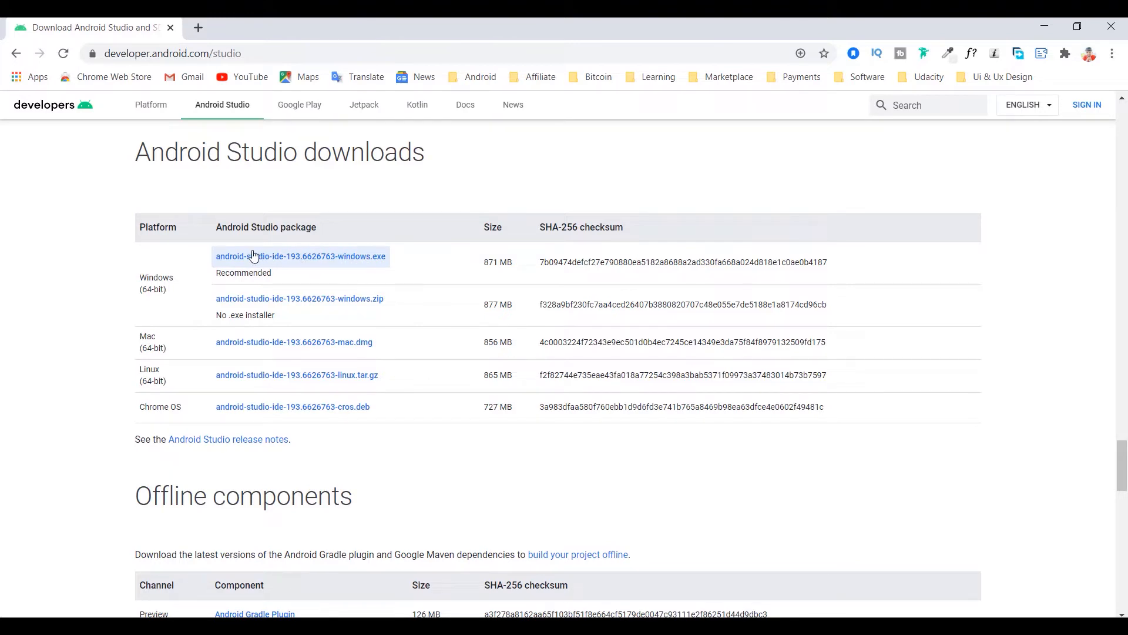
pyautogui.doubleClick(221, 271)
pyautogui.click(221, 271)
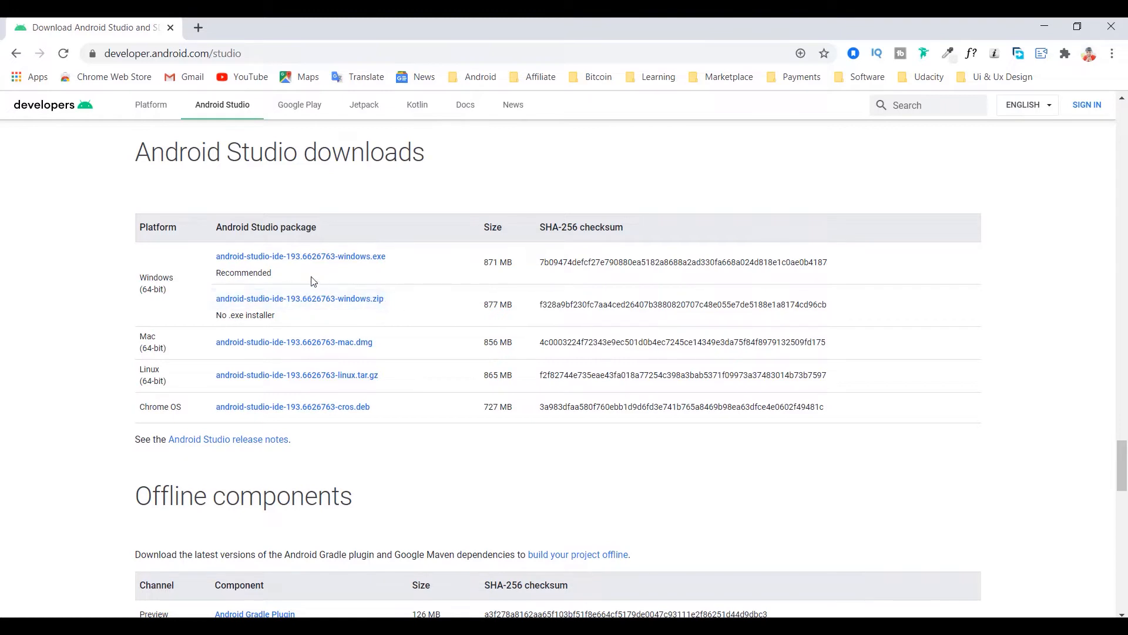
pyautogui.moveTo(268, 272); pyautogui.dragTo(396, 270)
pyautogui.doubleClick(232, 273)
pyautogui.click(229, 271)
pyautogui.click(402, 266)
# Step: Find the System requirements section further down the page and examine its Windows column
pyautogui.scroll(-17, 405, 266)
pyautogui.scroll(4, 219, 257)
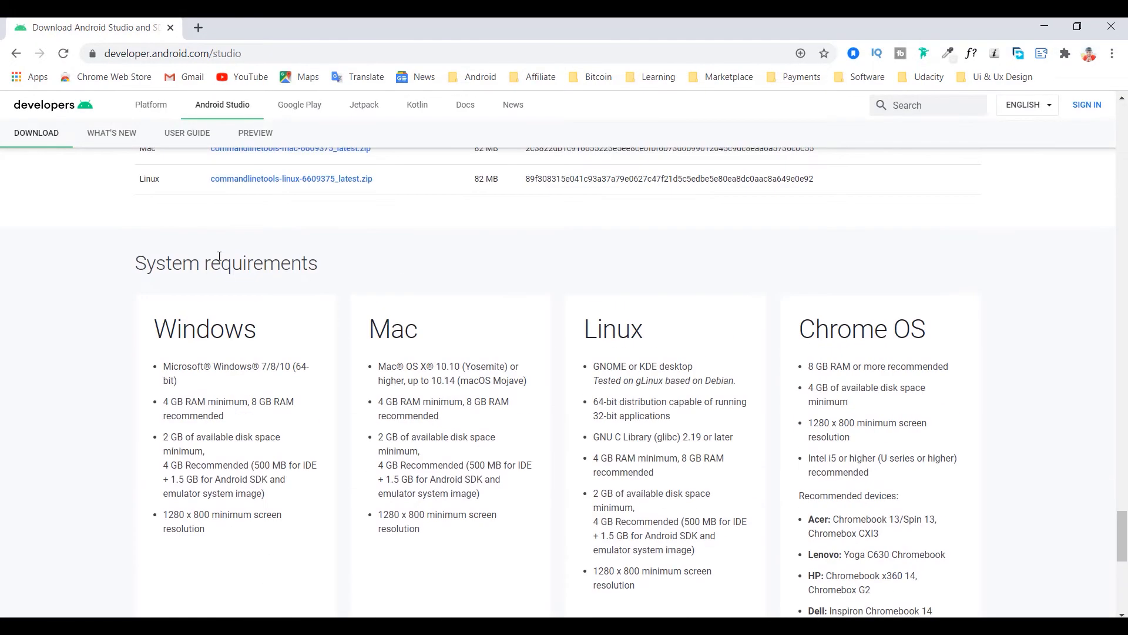
pyautogui.moveTo(132, 263); pyautogui.dragTo(345, 265)
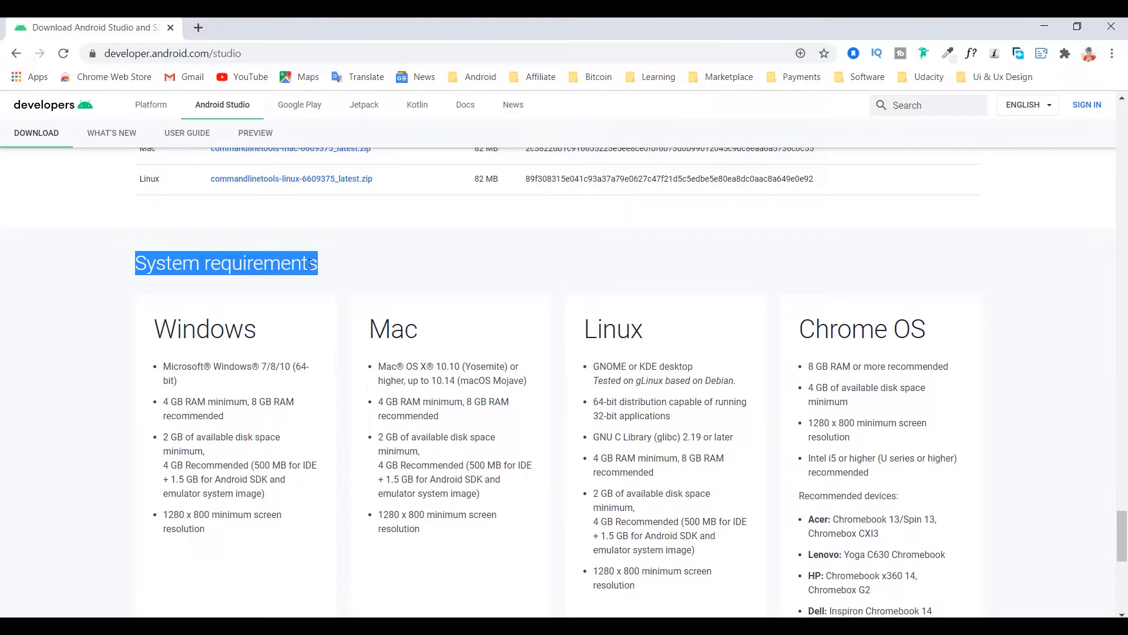
pyautogui.click(327, 268)
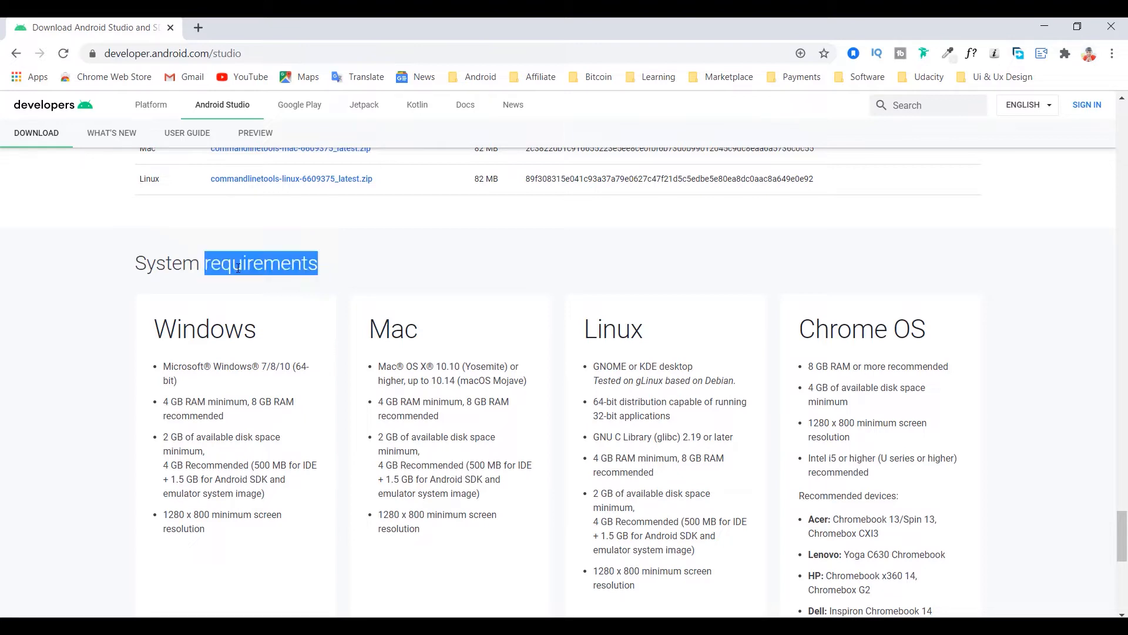
pyautogui.tripleClick(238, 268)
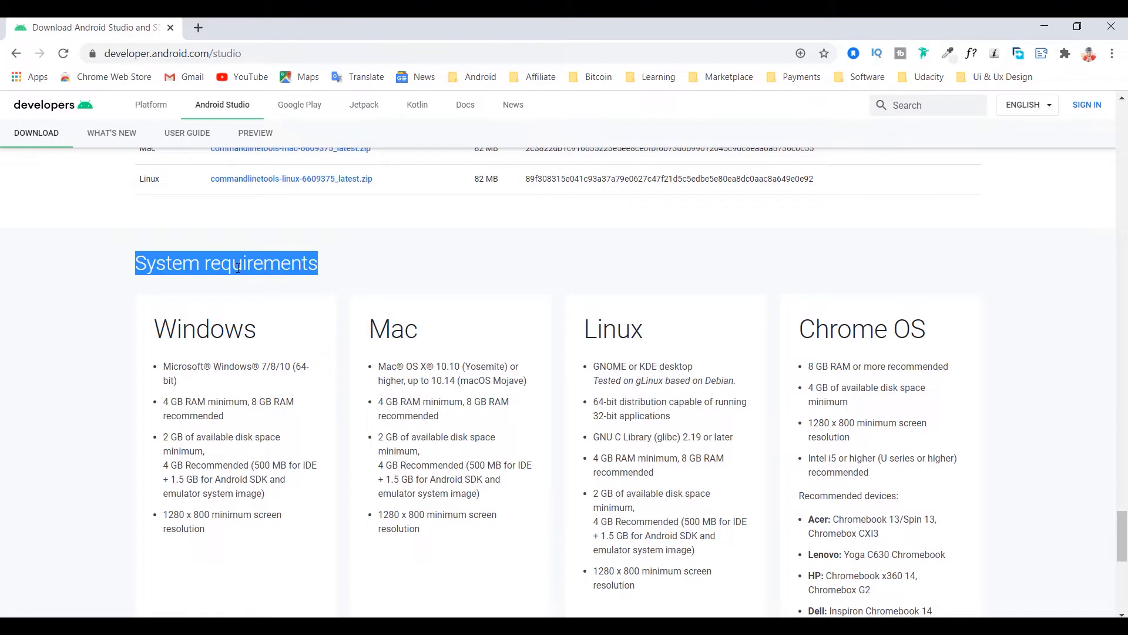
pyautogui.click(265, 266)
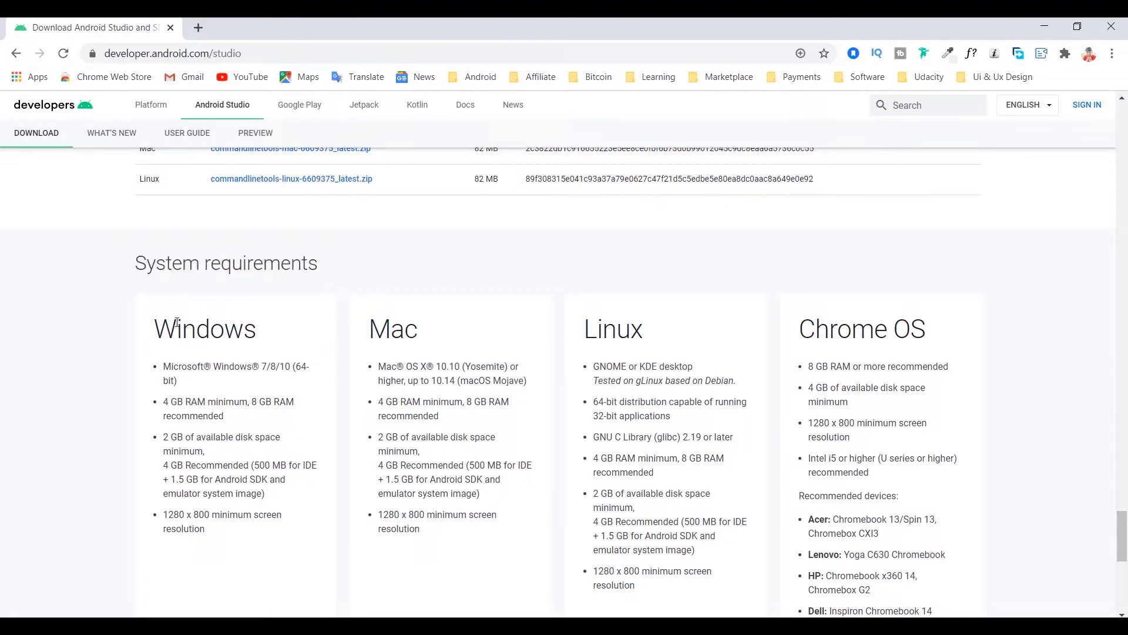
pyautogui.moveTo(162, 330); pyautogui.dragTo(273, 329)
pyautogui.click(617, 324)
pyautogui.moveTo(159, 335); pyautogui.dragTo(273, 335)
pyautogui.click(273, 335)
pyautogui.moveTo(139, 261); pyautogui.dragTo(210, 260)
pyautogui.tripleClick(245, 261)
pyautogui.click(244, 260)
# Step: Read the Windows requirements for operating system version, RAM, disk space and screen resolution
pyautogui.moveTo(295, 366); pyautogui.dragTo(309, 369)
pyautogui.click(209, 382)
pyautogui.moveTo(163, 403); pyautogui.dragTo(184, 403)
pyautogui.click(243, 406)
pyautogui.moveTo(249, 402); pyautogui.dragTo(305, 404)
pyautogui.click(237, 399)
pyautogui.moveTo(205, 451); pyautogui.dragTo(166, 437)
pyautogui.click(172, 435)
pyautogui.moveTo(257, 464); pyautogui.dragTo(318, 464)
pyautogui.click(316, 464)
pyautogui.moveTo(211, 535); pyautogui.dragTo(166, 513)
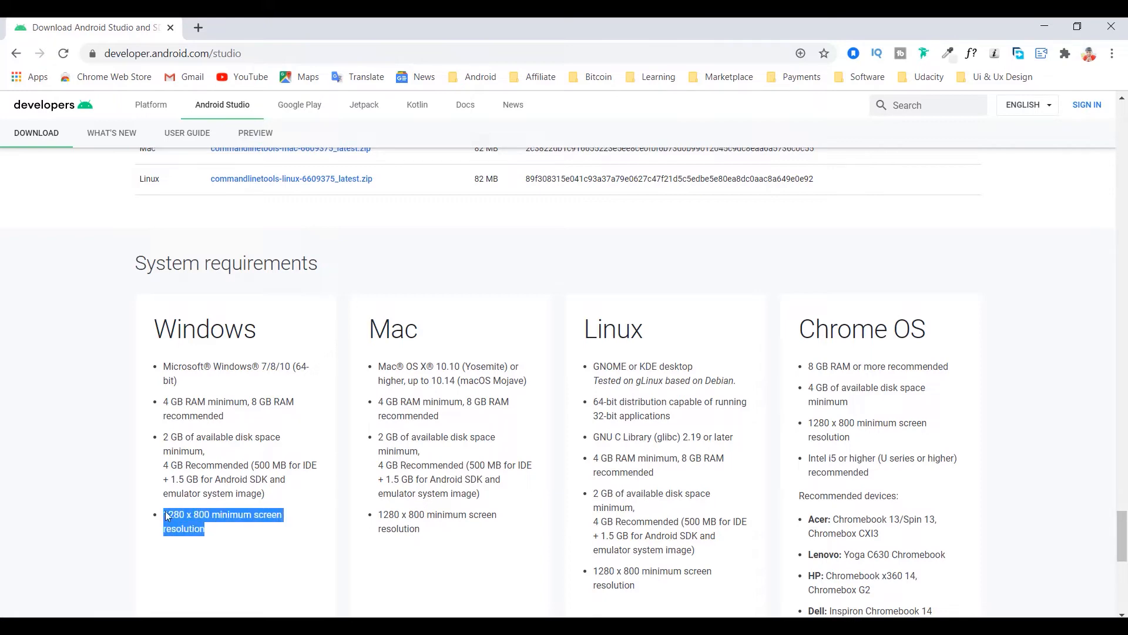
pyautogui.click(168, 515)
# Step: Return to the start of the Android Studio page and open the download terms and conditions
pyautogui.scroll(15, 214, 531)
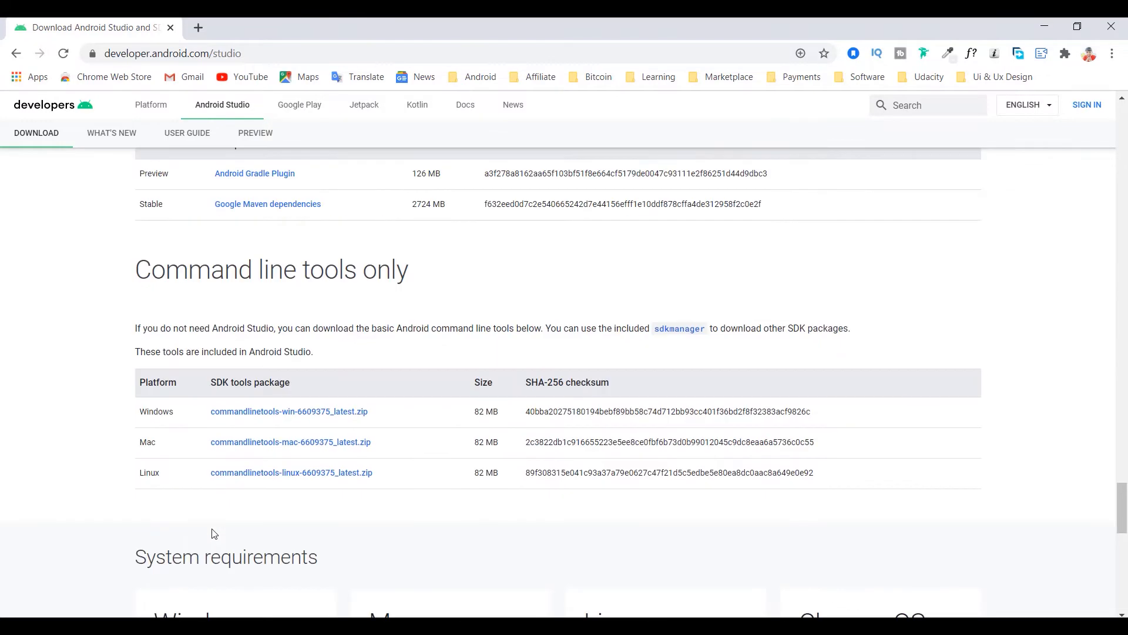
pyautogui.scroll(15, 214, 533)
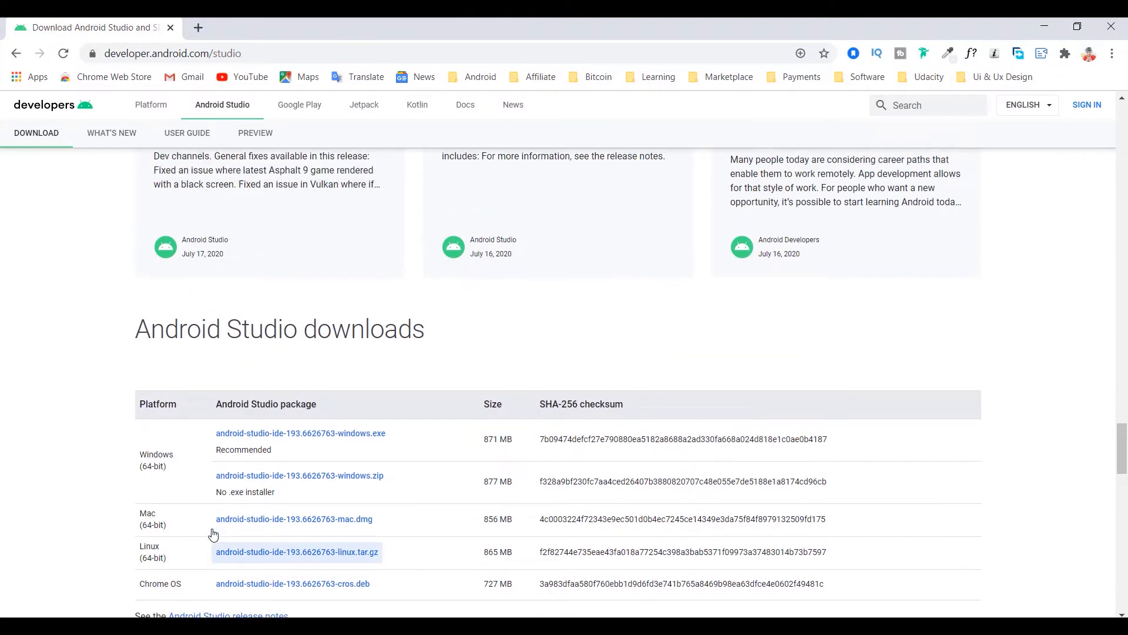
pyautogui.scroll(15, 215, 530)
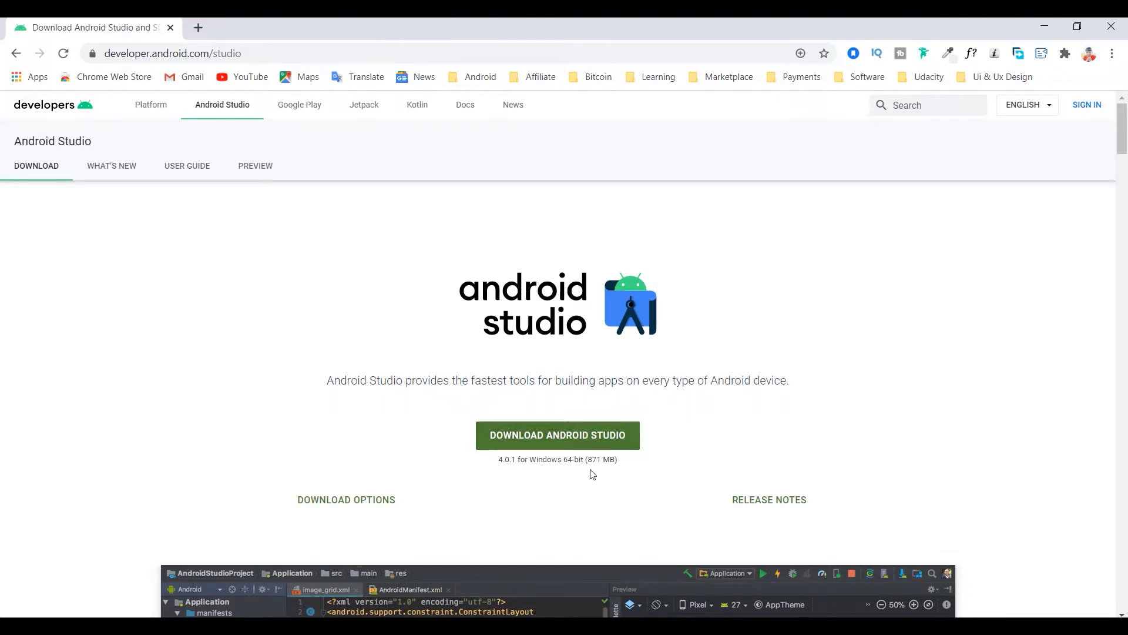
pyautogui.click(541, 436)
# Step: Look through the terms and conditions, agree to them, and download Android Studio for Windows
pyautogui.scroll(-15, 237, 335)
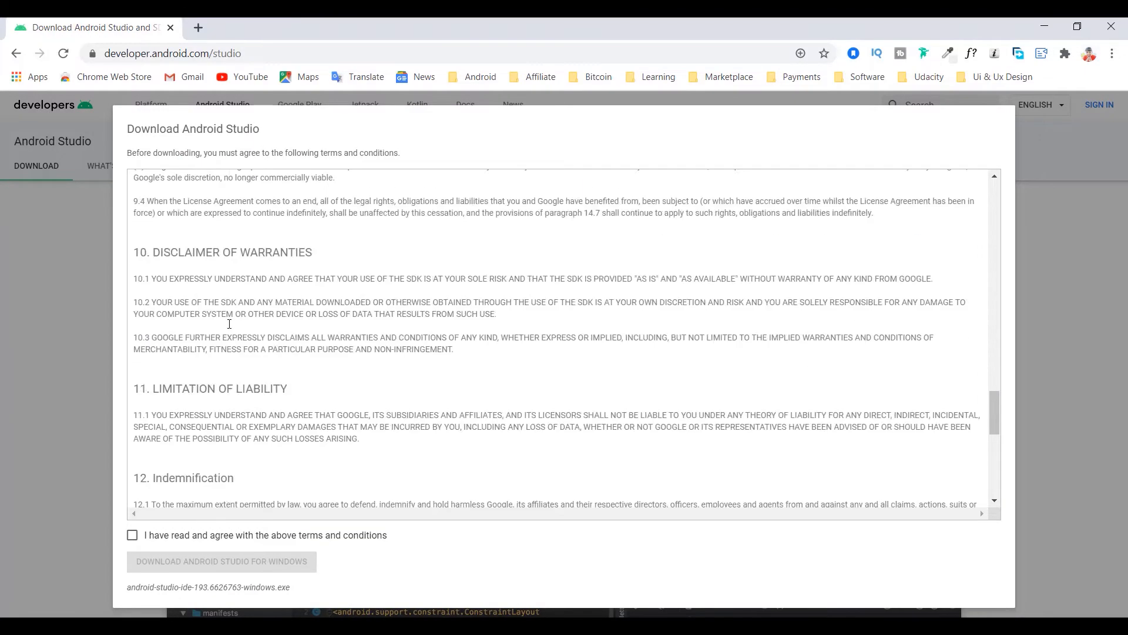
pyautogui.scroll(20, 388, 448)
pyautogui.scroll(-8, 379, 453)
pyautogui.scroll(-10, 379, 453)
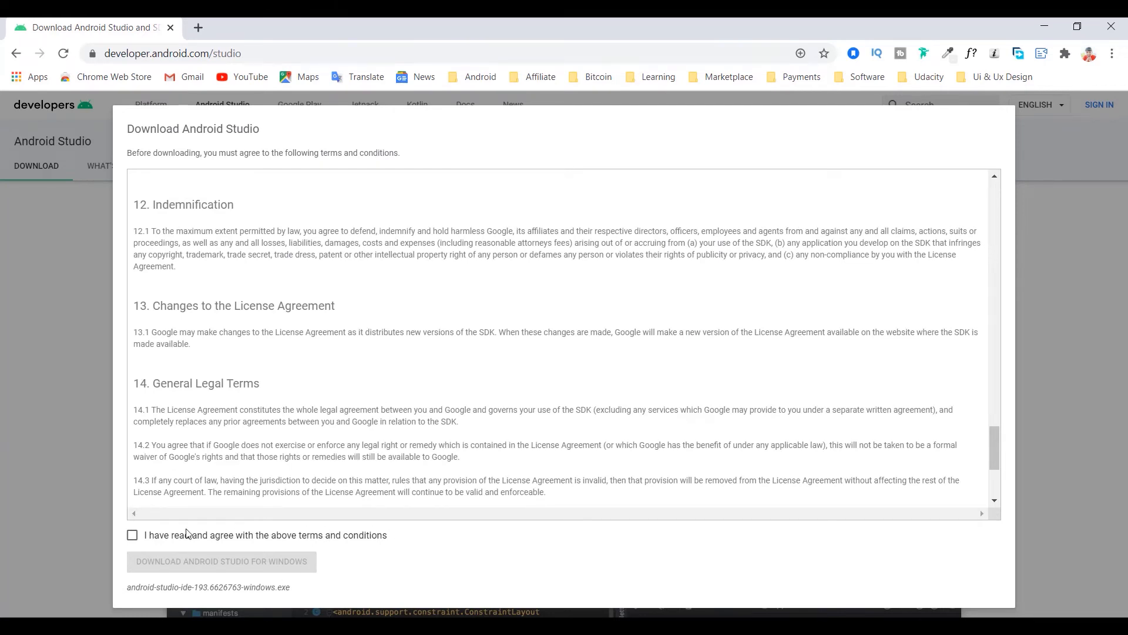
pyautogui.click(132, 537)
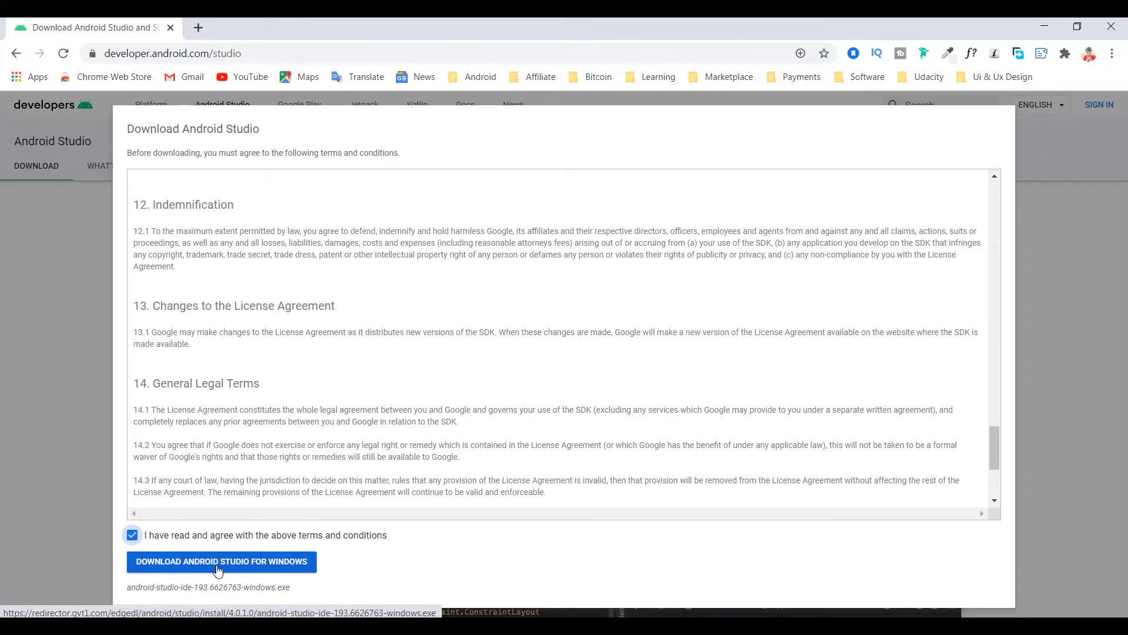
pyautogui.click(200, 566)
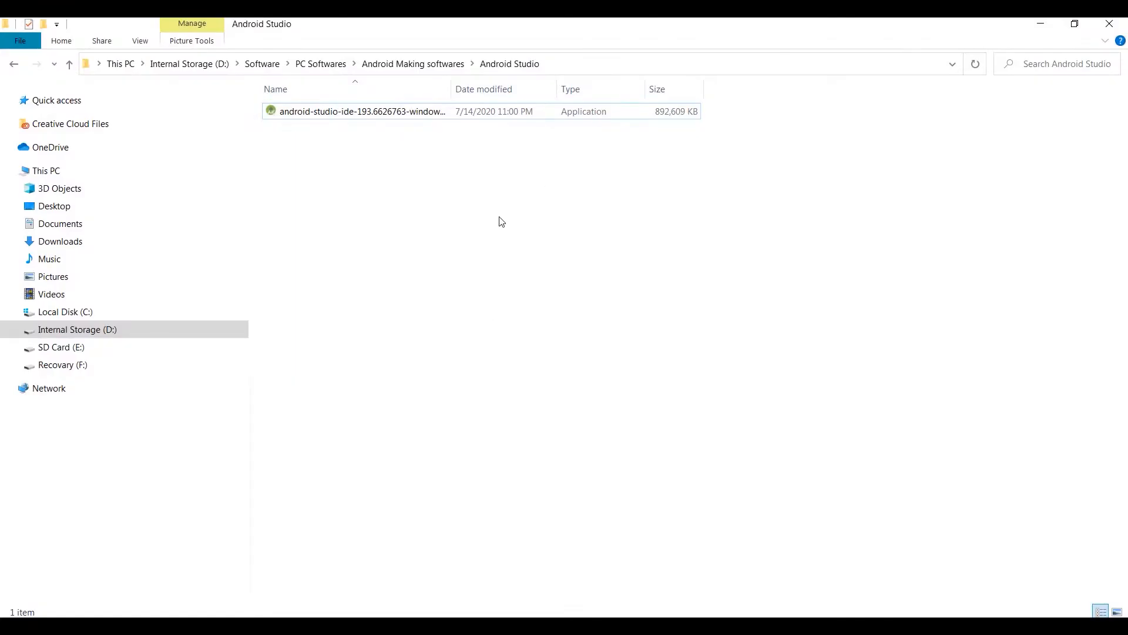
# Step: Run the android-studio-ide-193.6626763 Windows installer from the Android Studio folder and minimize the File Explorer window
pyautogui.click(301, 113)
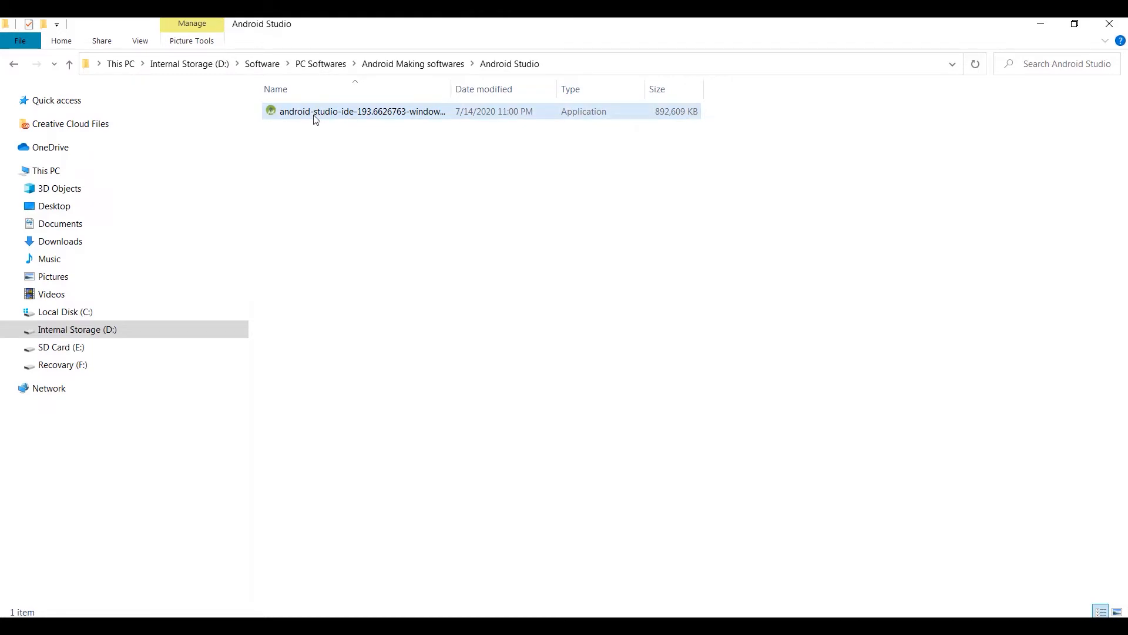
pyautogui.click(318, 117)
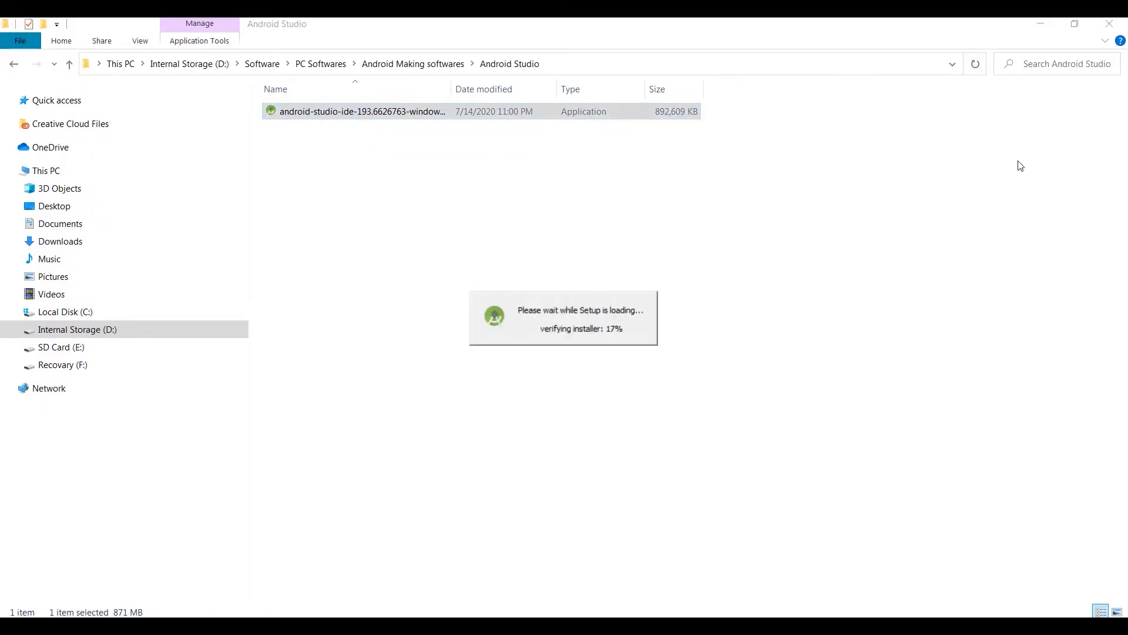
pyautogui.click(1043, 26)
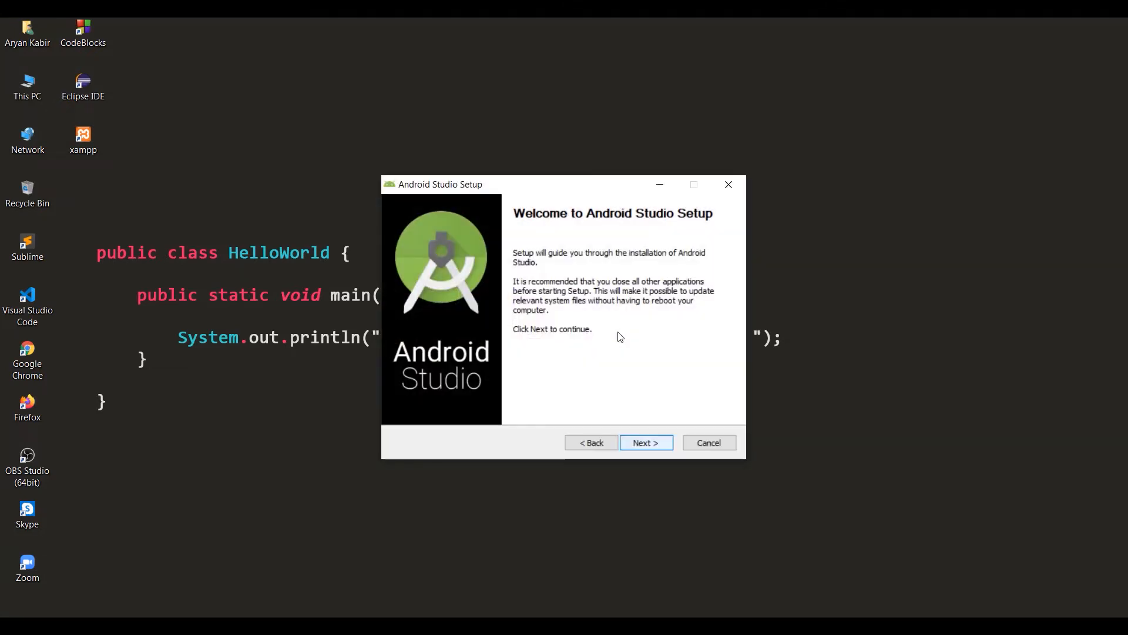
# Step: Install Android Studio with Android Virtual Device in C:\Program Files\Android\Android Studio, using the Android Studio Start Menu folder
pyautogui.click(657, 443)
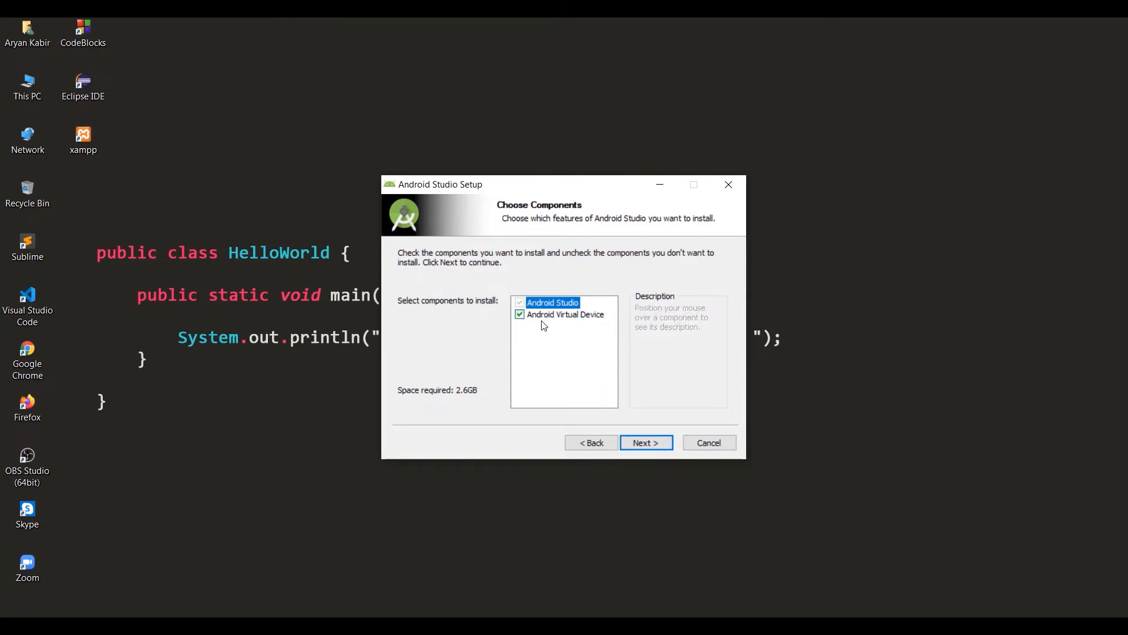
pyautogui.click(653, 444)
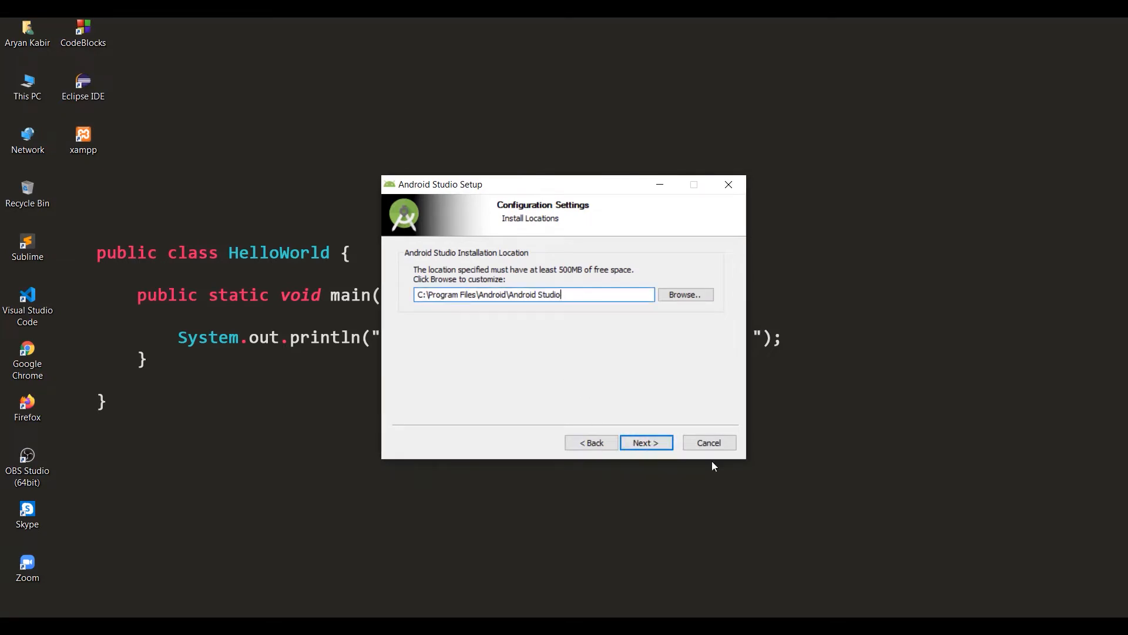
pyautogui.click(651, 444)
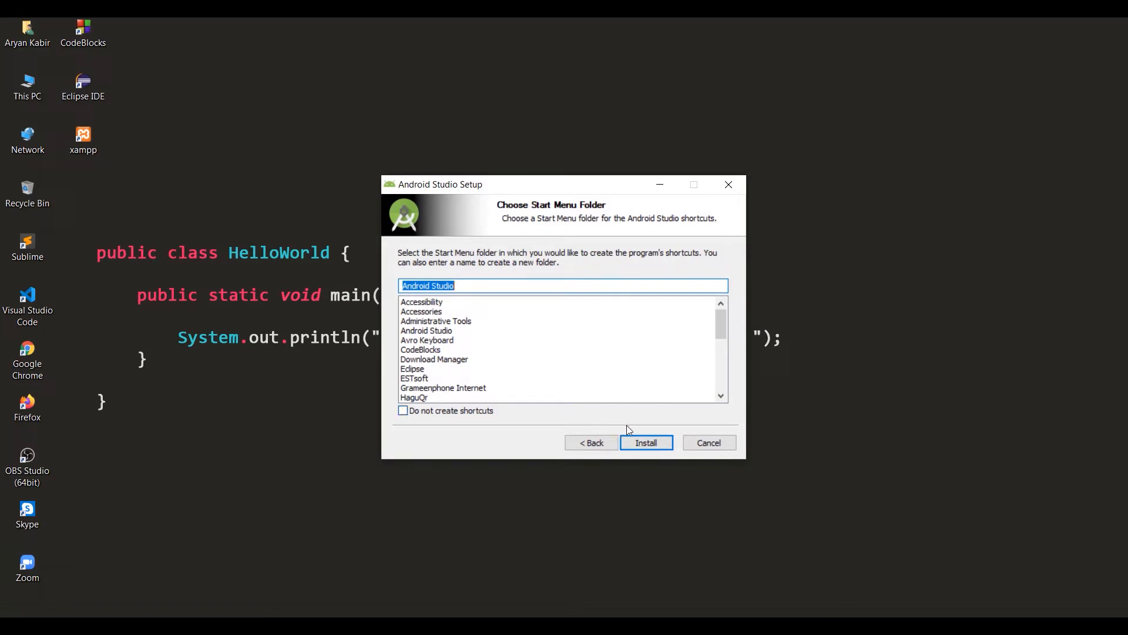
pyautogui.click(652, 446)
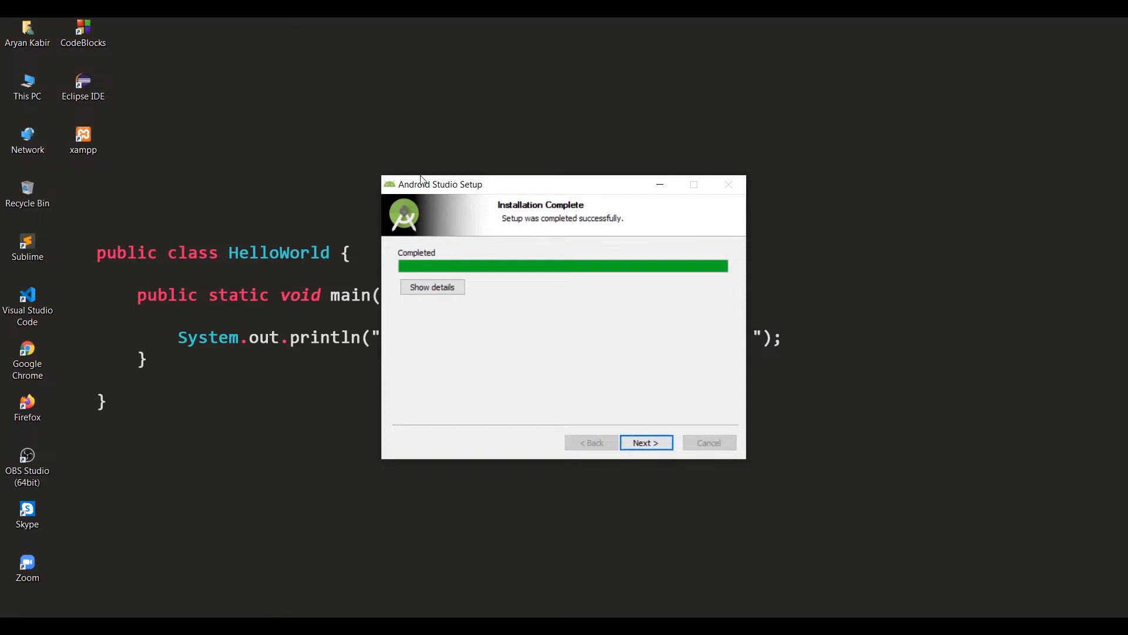
# Step: Finish the installer with Start Android Studio enabled and advance the Android Studio Setup Wizard to the Install Type page
pyautogui.click(647, 444)
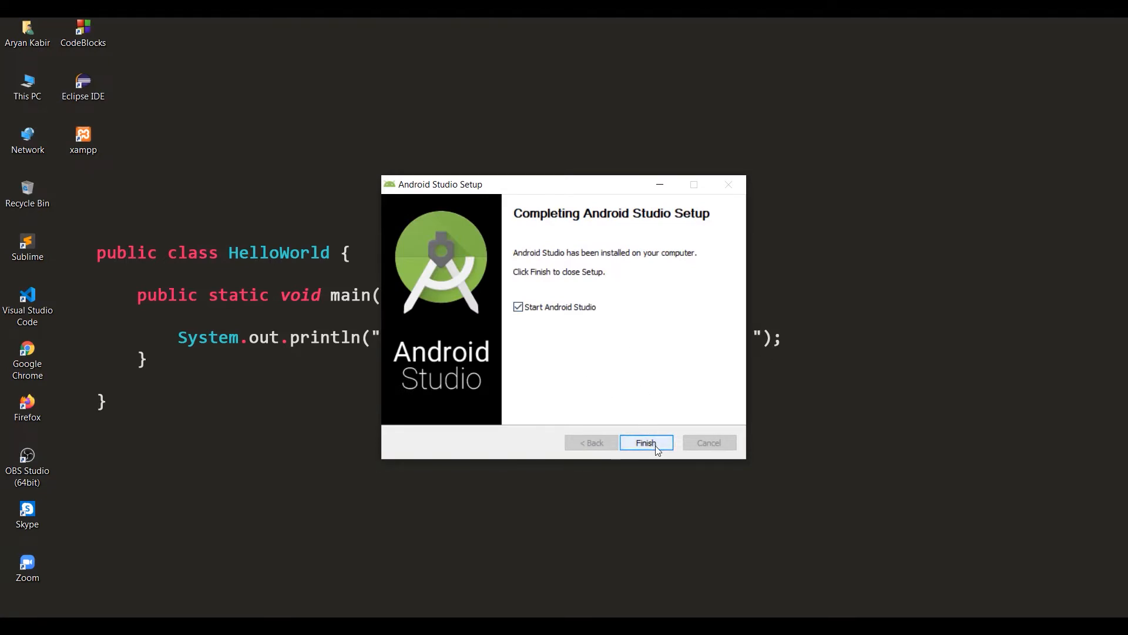
pyautogui.click(646, 444)
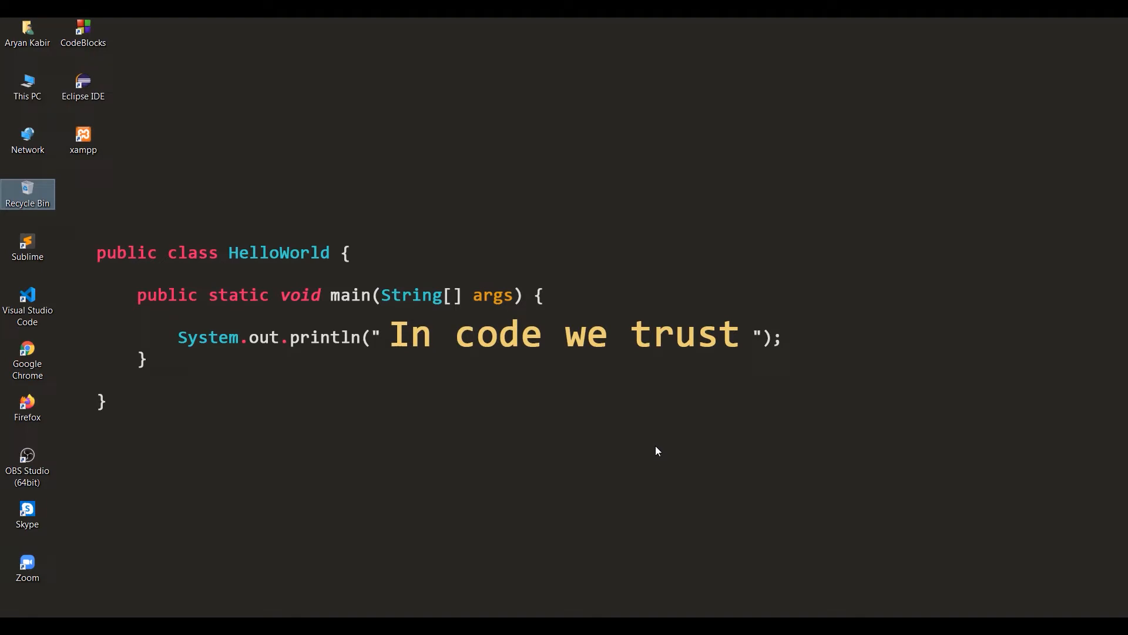
pyautogui.click(661, 353)
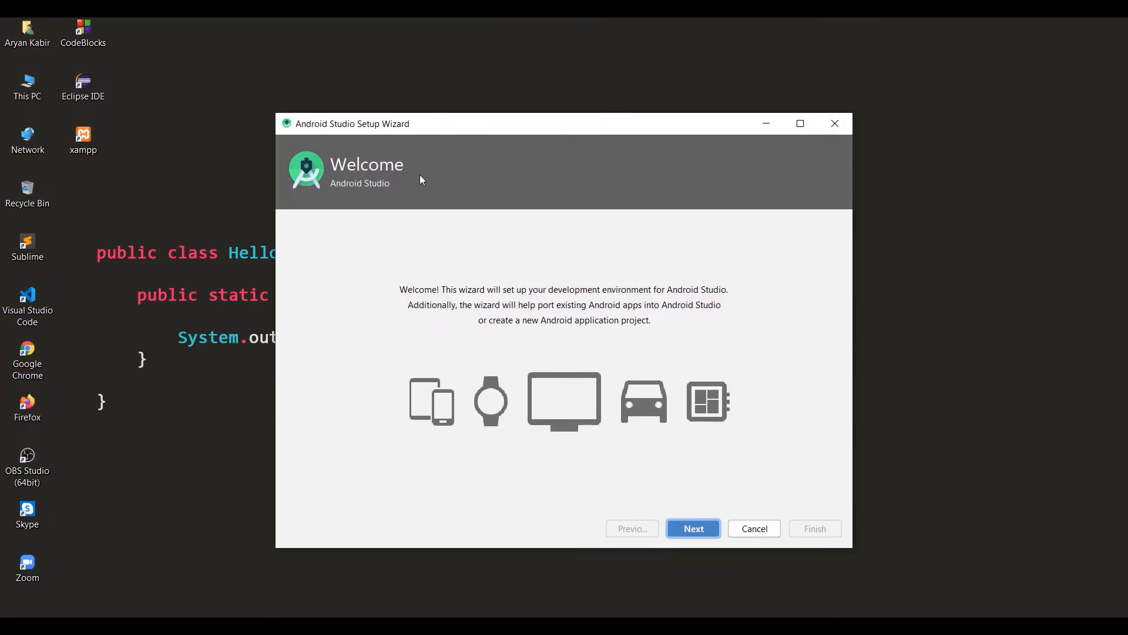
pyautogui.click(705, 532)
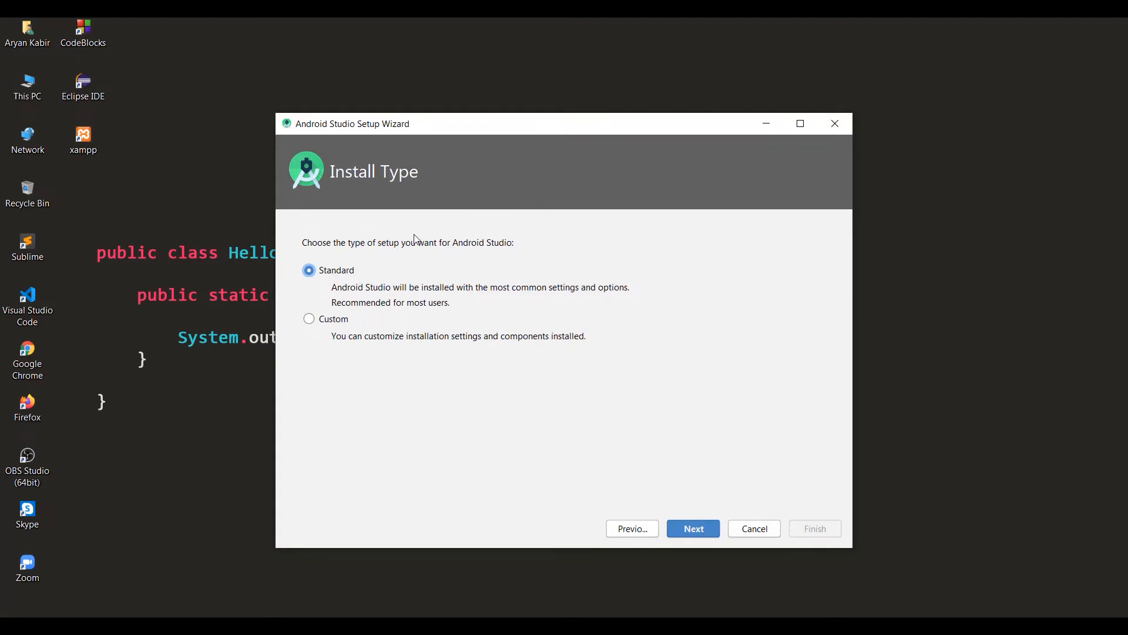
# Step: Choose the Standard setup type, keep the Light UI theme, and advance the wizard to the Verify Settings page
pyautogui.click(309, 321)
pyautogui.click(310, 271)
pyautogui.click(700, 531)
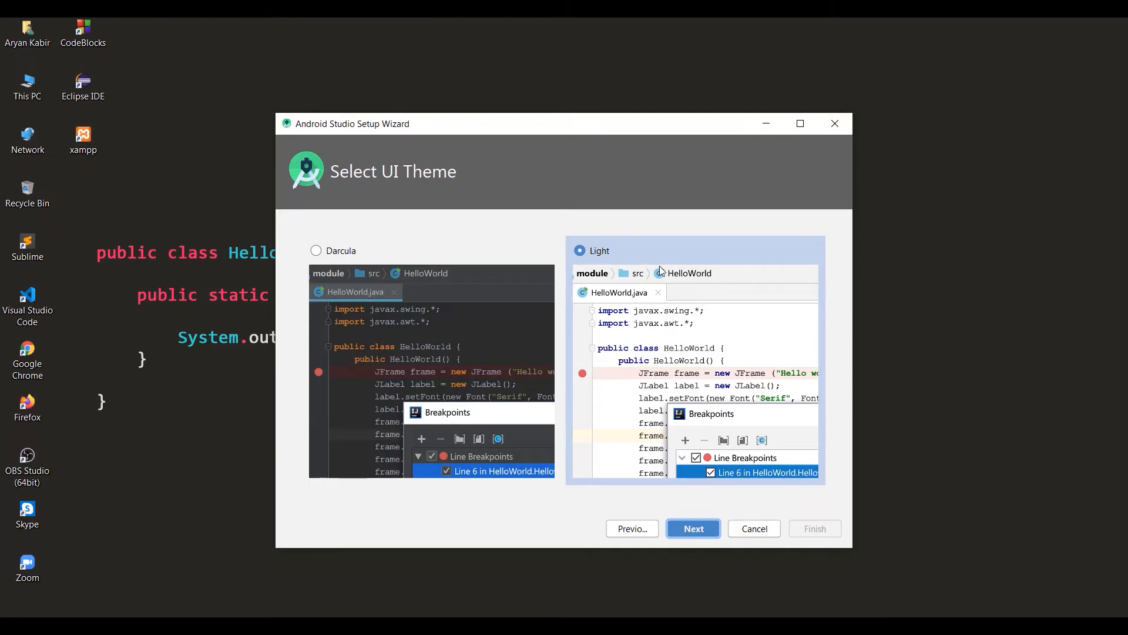
pyautogui.click(703, 533)
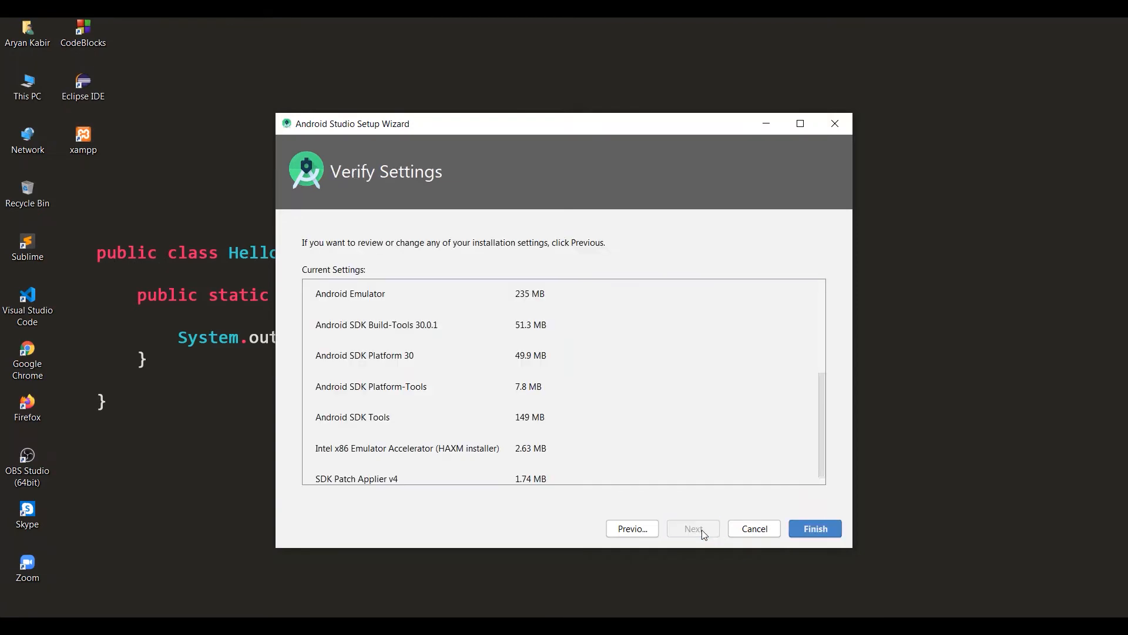
# Step: Review the current installation settings, including the setup type, SDK folder, JDK location, and the SDK components to download
pyautogui.scroll(5, 676, 329)
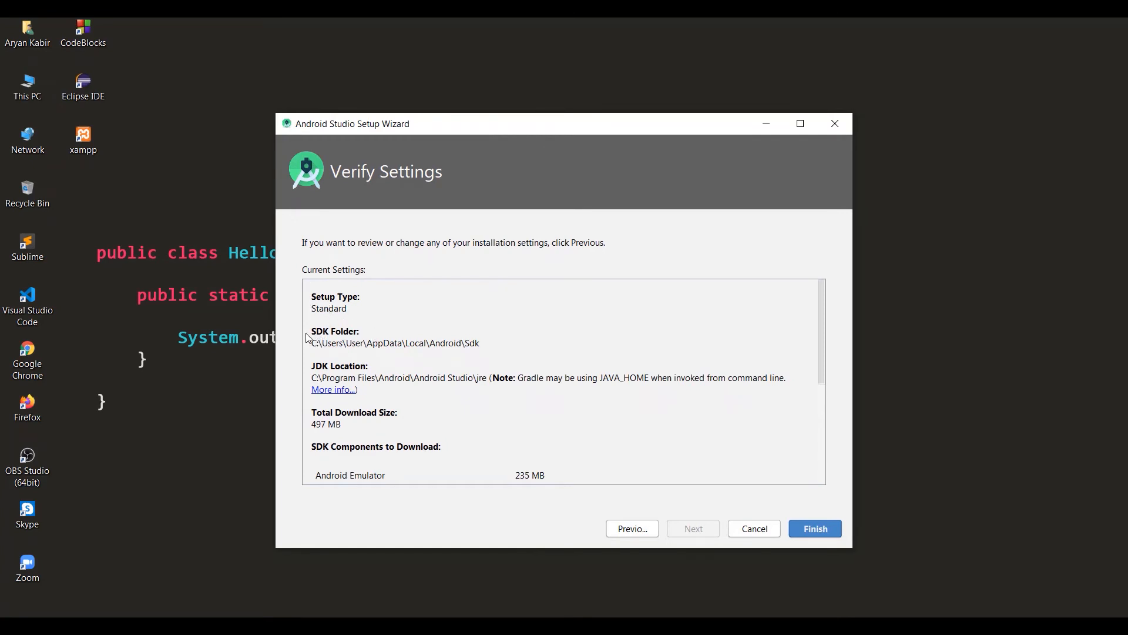
pyautogui.moveTo(315, 349); pyautogui.dragTo(344, 348)
pyautogui.click(345, 349)
pyautogui.click(345, 349)
pyautogui.moveTo(345, 350); pyautogui.dragTo(322, 348)
pyautogui.click(323, 349)
pyautogui.moveTo(343, 349)
pyautogui.mouseDown()
pyautogui.moveTo(322, 350)
pyautogui.moveTo(347, 350)
pyautogui.mouseUp()
pyautogui.click(326, 349)
pyautogui.doubleClick(332, 348)
pyautogui.click(332, 349)
pyautogui.click(346, 350)
pyautogui.click(347, 350)
pyautogui.click(347, 350)
pyautogui.scroll(-2, 367, 357)
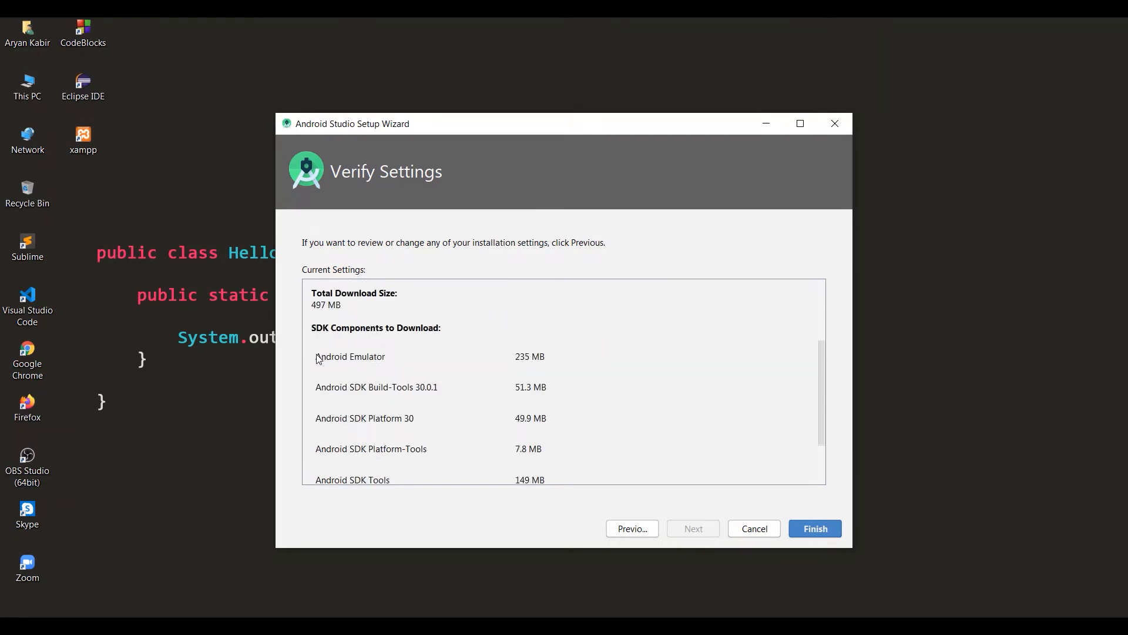
pyautogui.scroll(-3, 555, 360)
pyautogui.scroll(5, 555, 361)
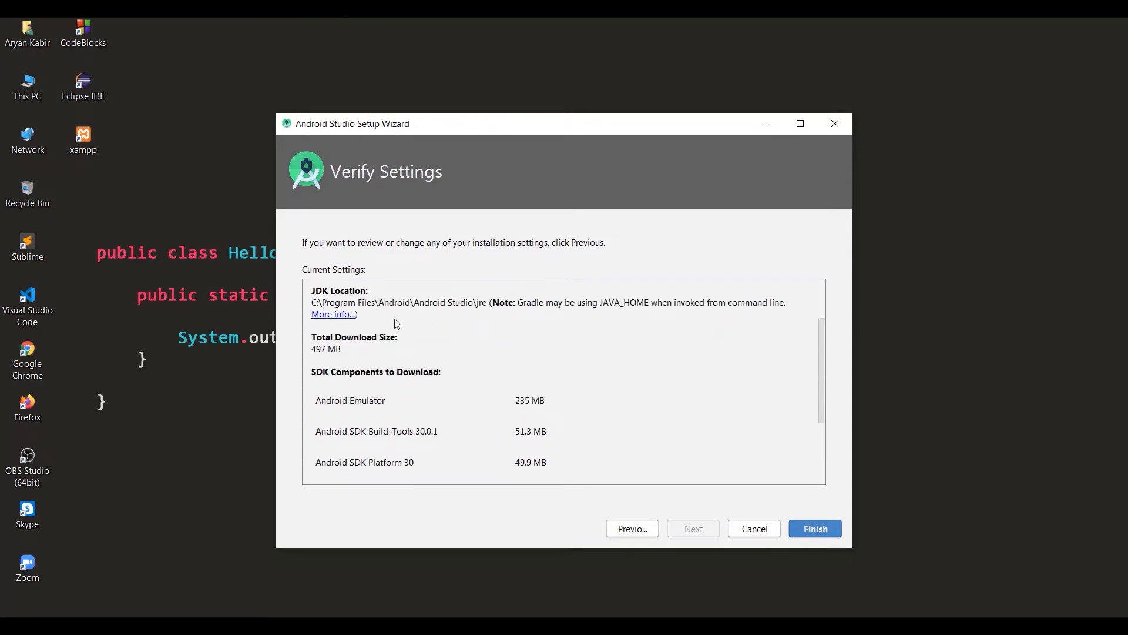
pyautogui.scroll(2, 336, 323)
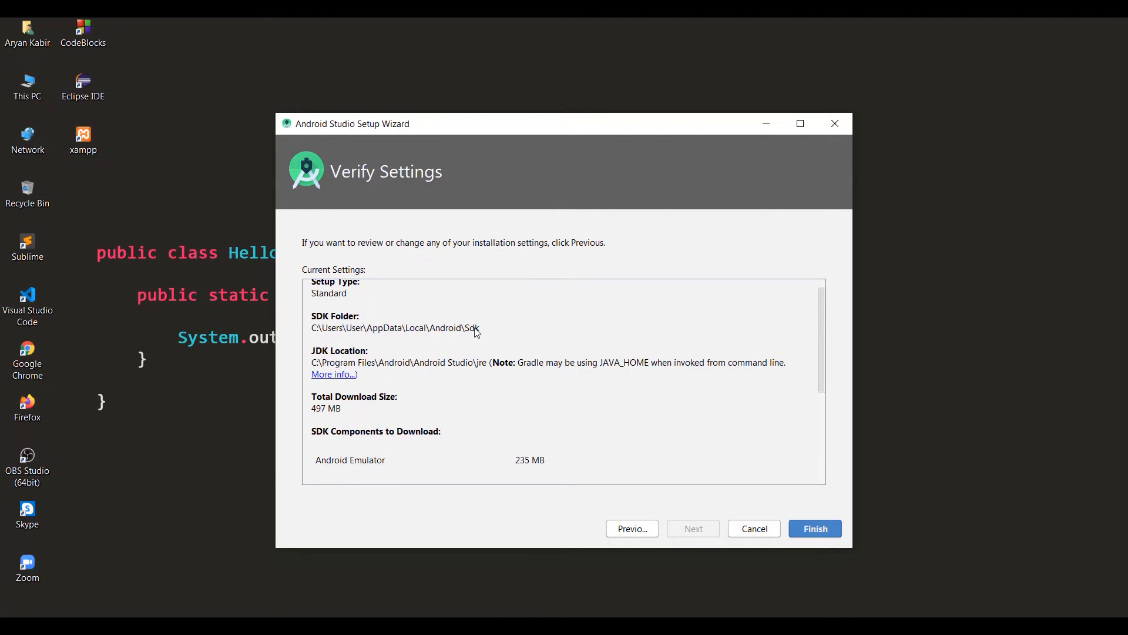
pyautogui.scroll(-5, 495, 332)
# Step: Download the SDK components with the progress details shown, and finish the setup wizard once the installation is complete
pyautogui.click(816, 528)
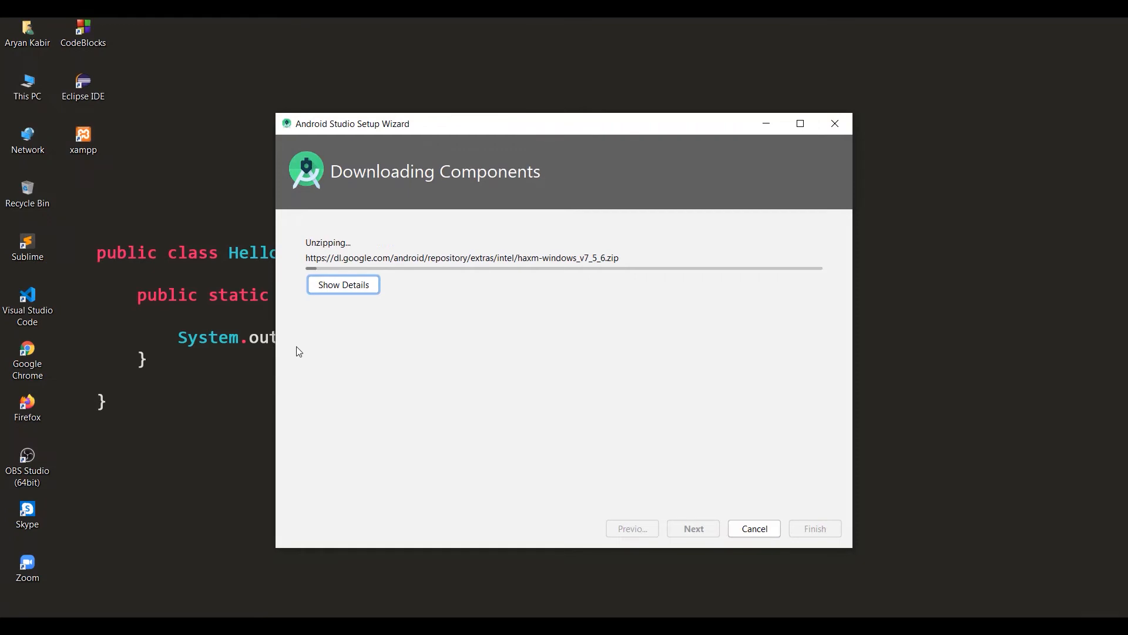
pyautogui.click(352, 288)
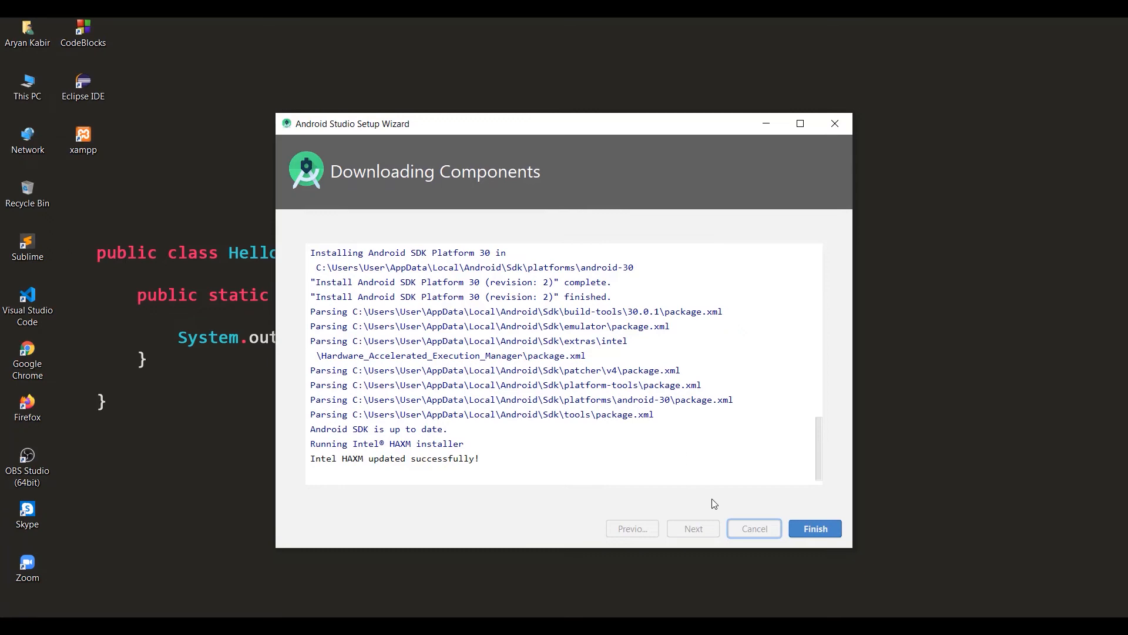
pyautogui.click(817, 531)
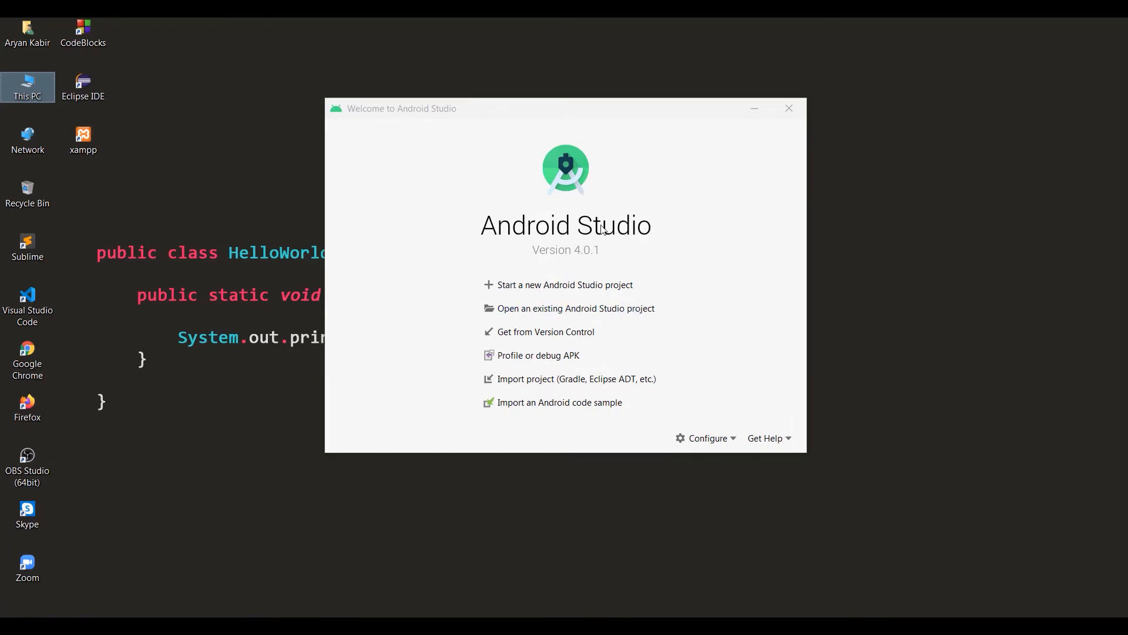
# Step: Open the SDK Manager from the welcome screen and display the list of SDK Tools
pyautogui.click(720, 440)
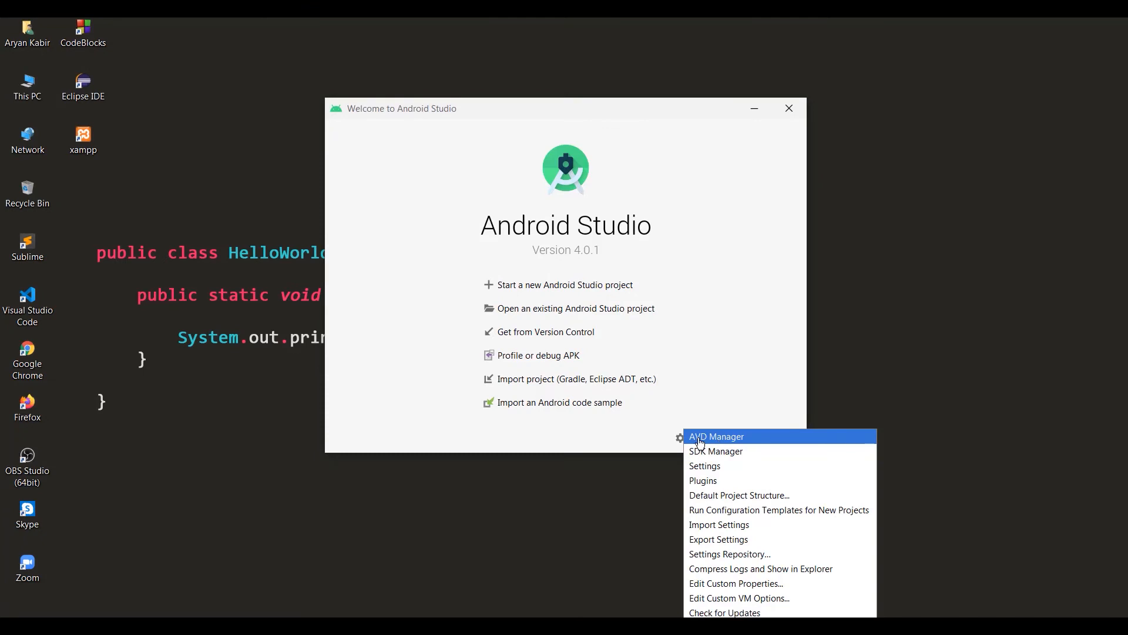
pyautogui.click(730, 457)
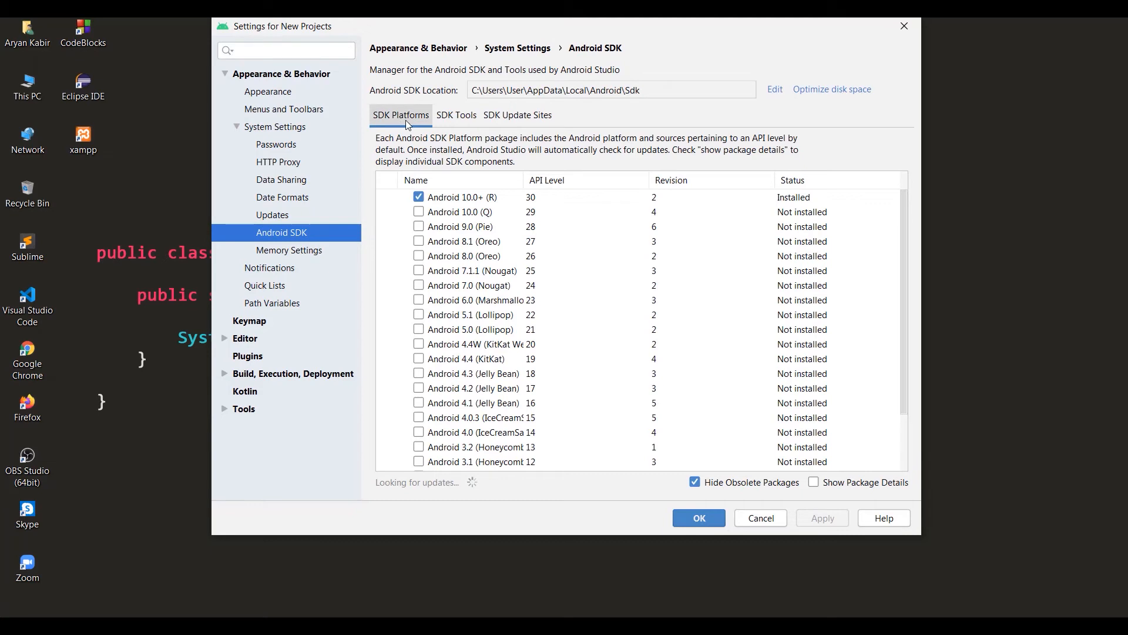
pyautogui.click(451, 117)
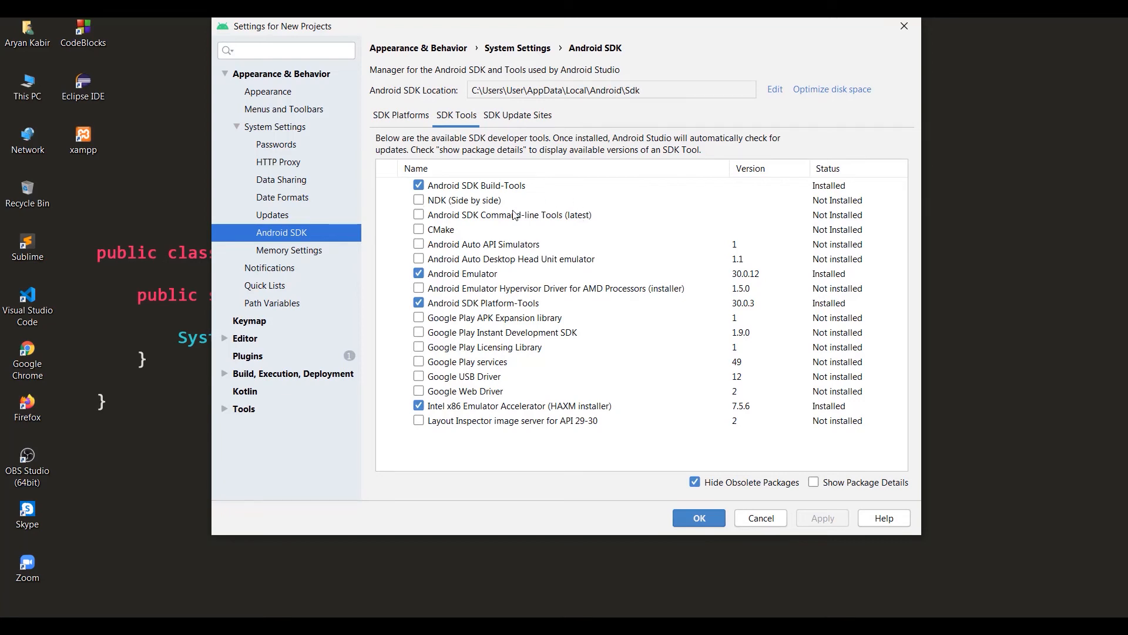
# Step: Select every uninstalled SDK tool, from NDK (Side by side) through Layout Inspector image server for API 29-30, and apply and confirm their installation
pyautogui.click(419, 201)
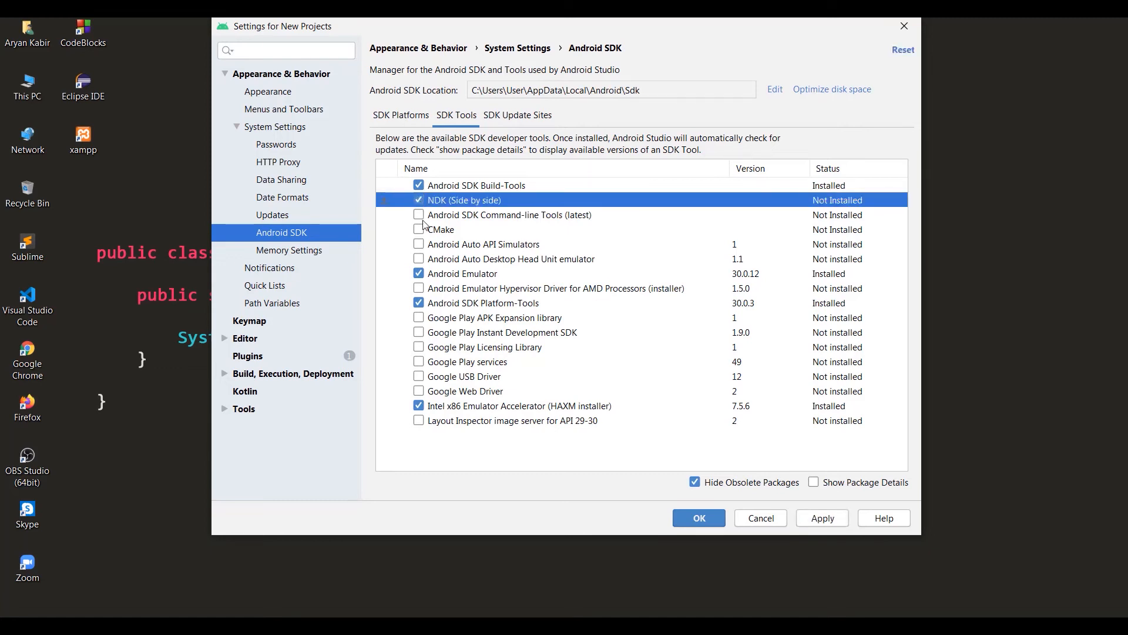
pyautogui.click(420, 216)
pyautogui.click(421, 232)
pyautogui.click(419, 245)
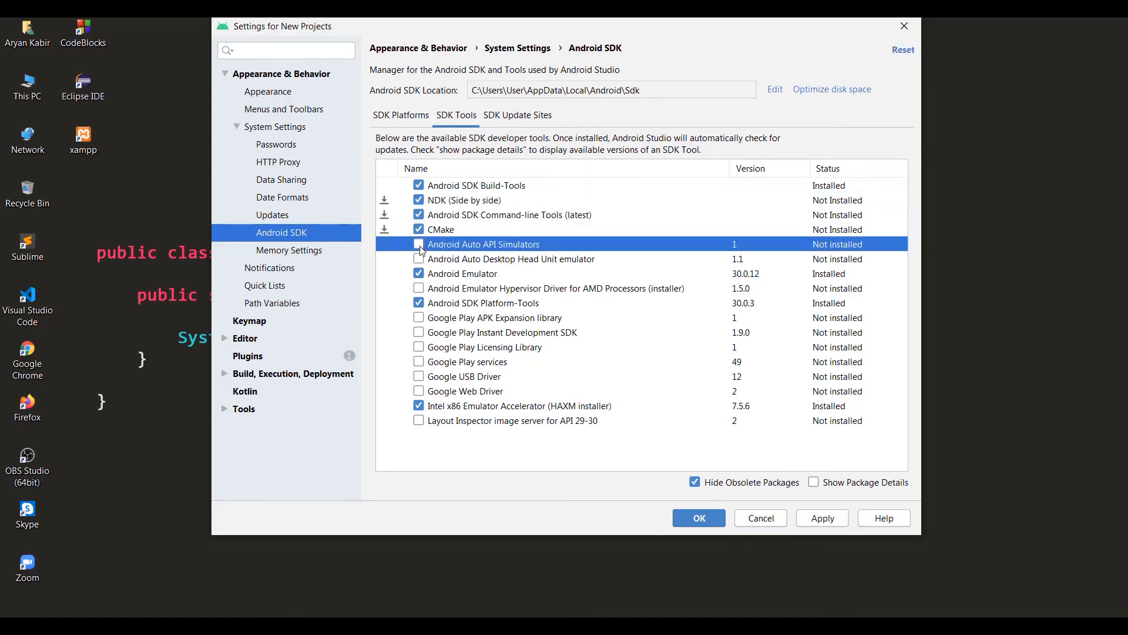
pyautogui.click(419, 260)
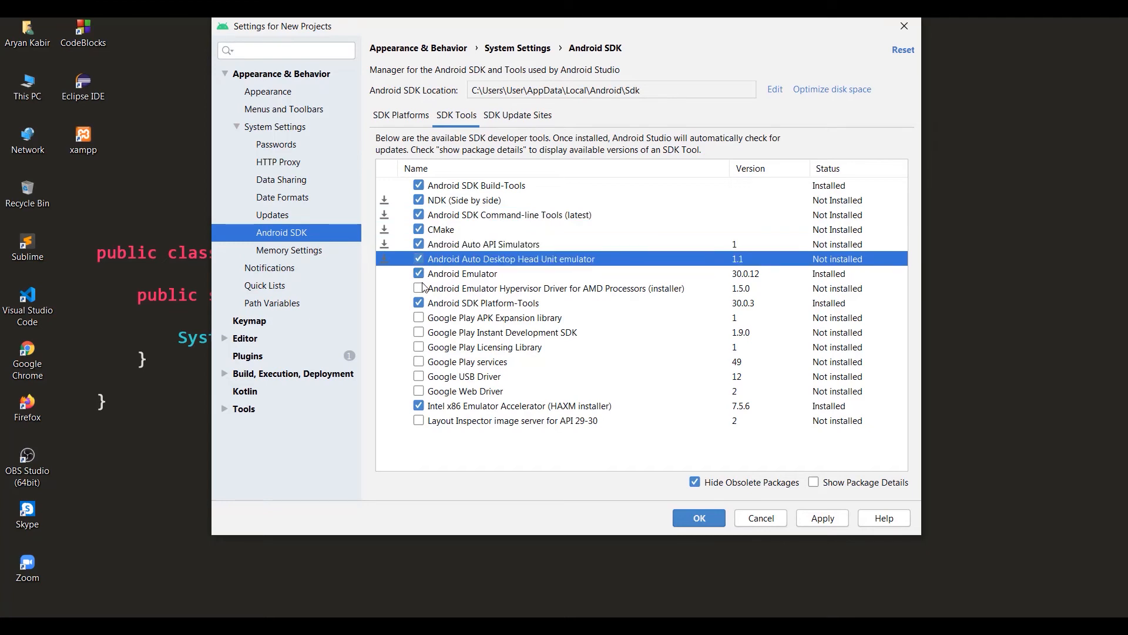
pyautogui.click(419, 288)
pyautogui.click(419, 318)
pyautogui.click(419, 332)
pyautogui.click(419, 347)
pyautogui.click(419, 362)
pyautogui.click(419, 377)
pyautogui.click(419, 392)
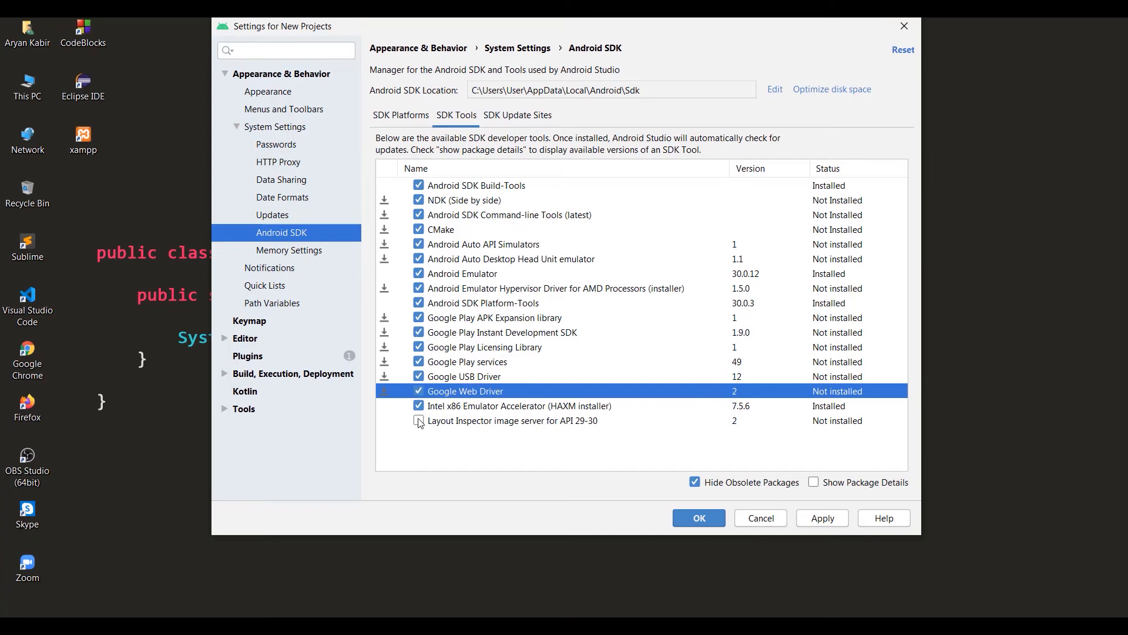
pyautogui.click(419, 421)
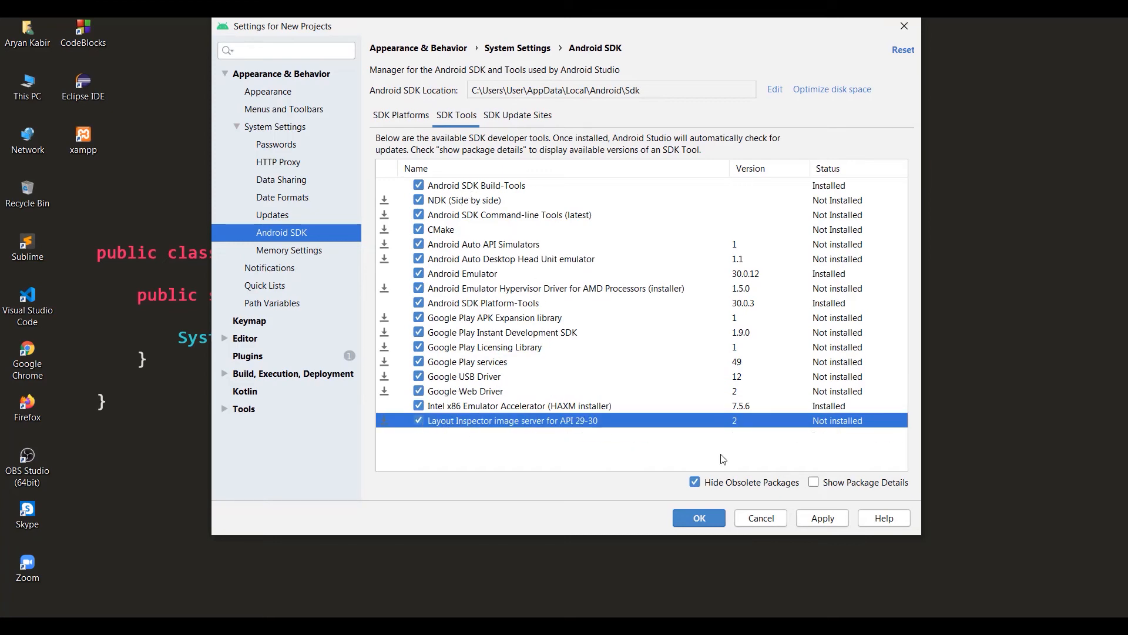
pyautogui.click(826, 520)
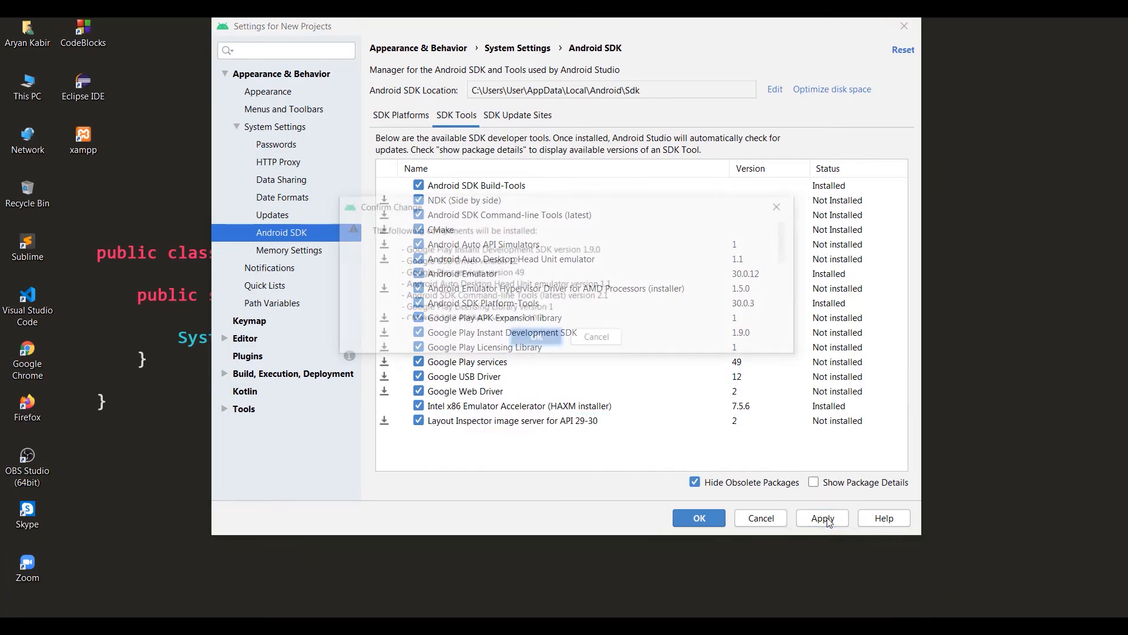
pyautogui.click(536, 339)
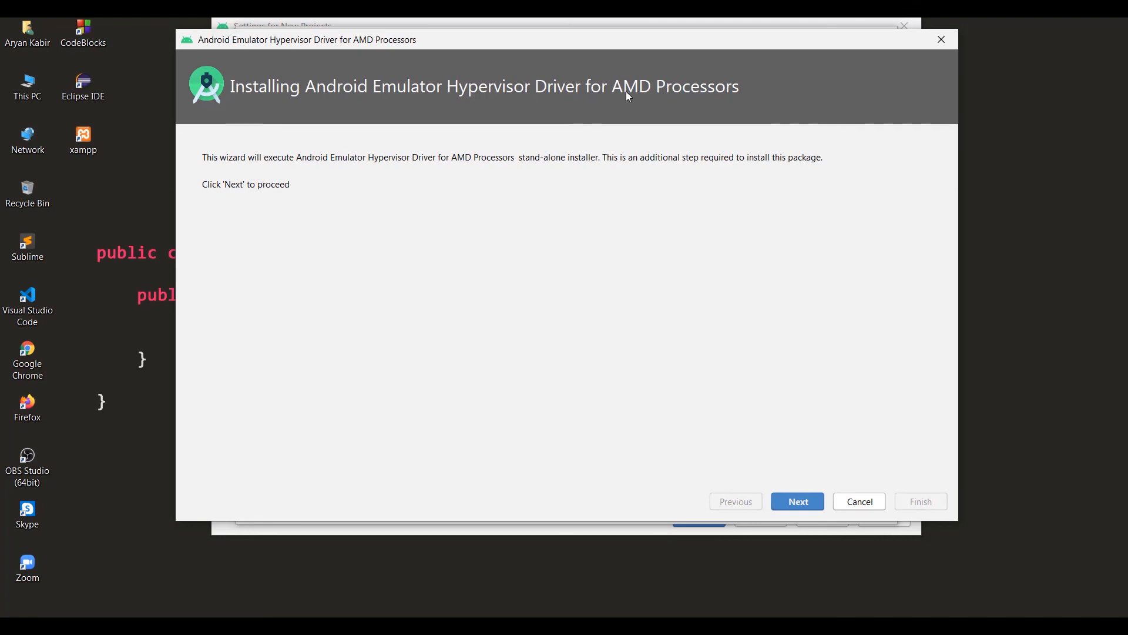
# Step: Run the Android Emulator Hypervisor Driver for AMD Processors installer, finish its wizard, and close the SDK settings without further changes
pyautogui.click(800, 503)
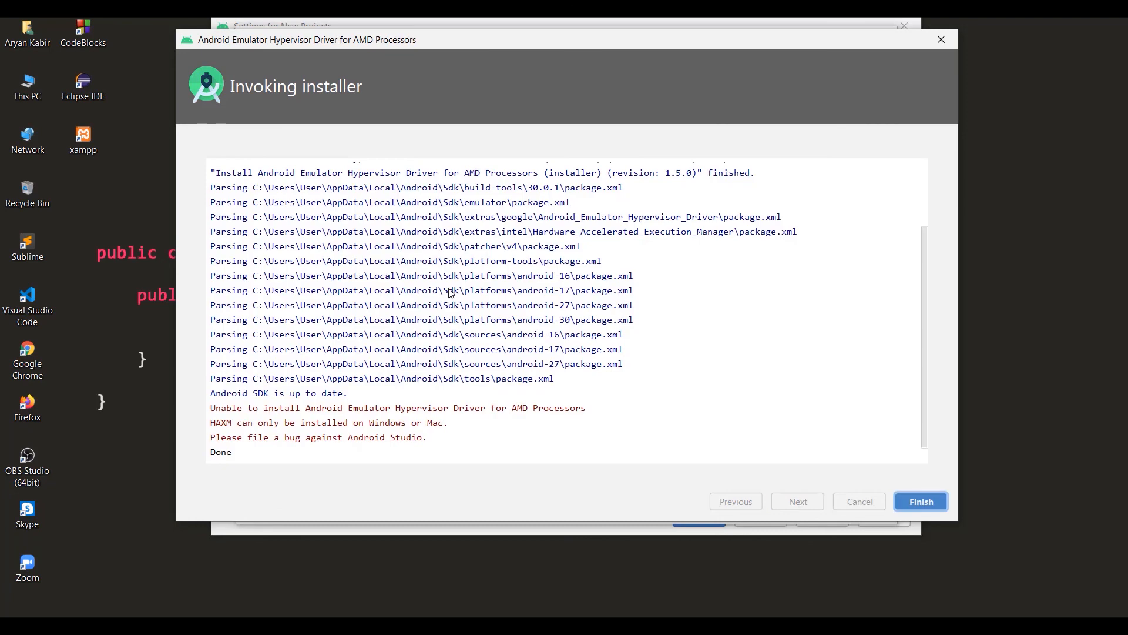
pyautogui.click(921, 501)
pyautogui.click(860, 506)
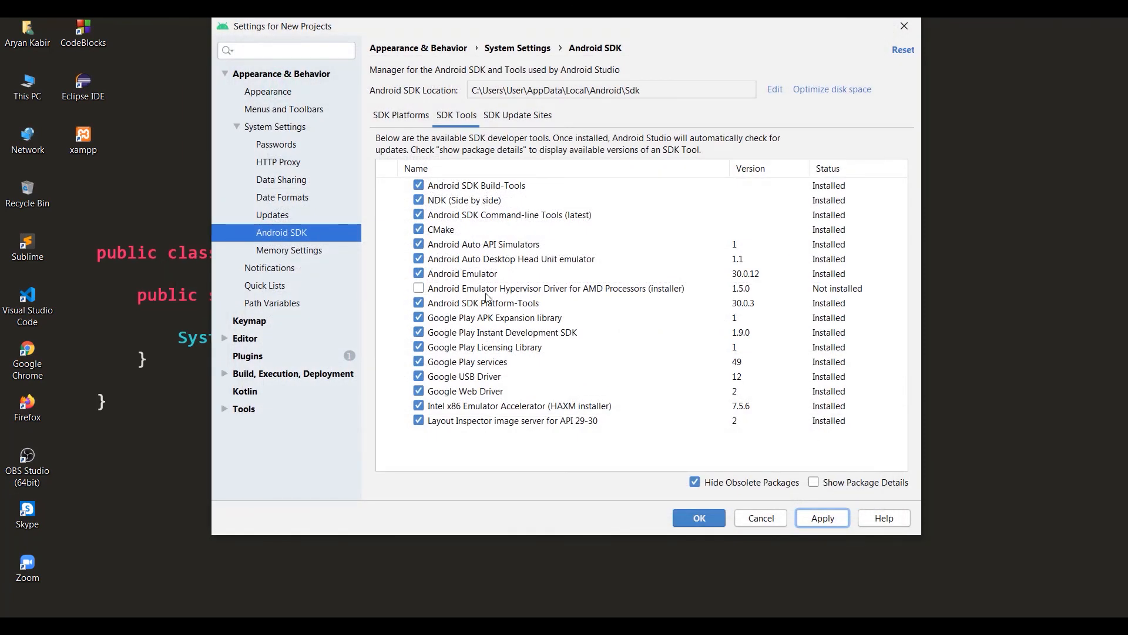
pyautogui.click(762, 518)
pyautogui.click(896, 335)
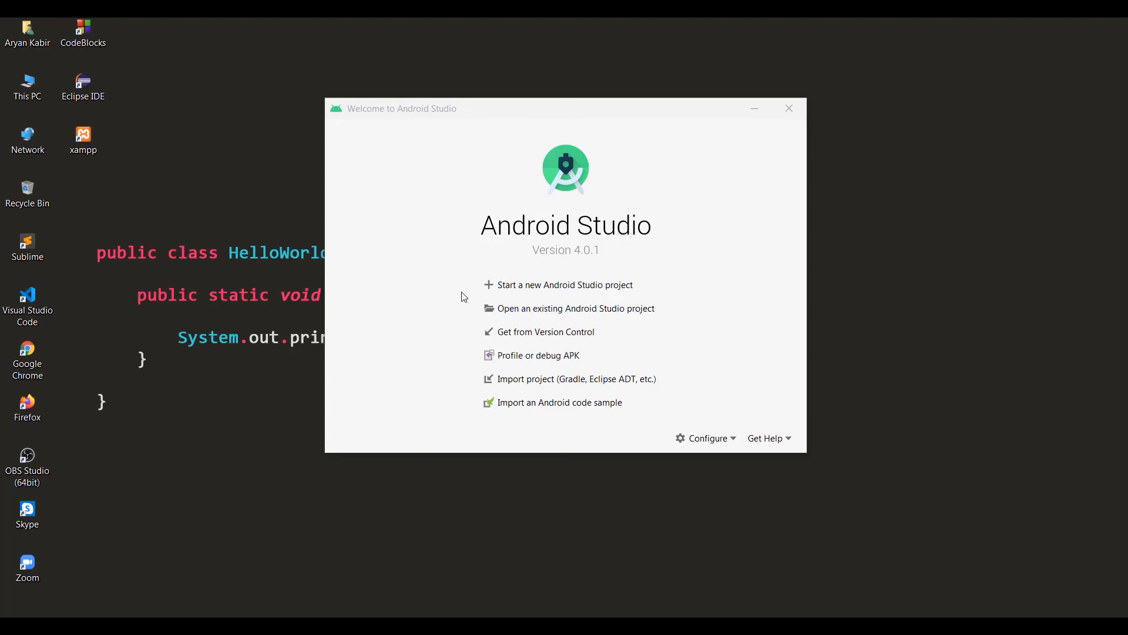
# Step: Check the Configure options on the welcome screen, dismiss them, and close the Android Studio welcome window
pyautogui.click(705, 438)
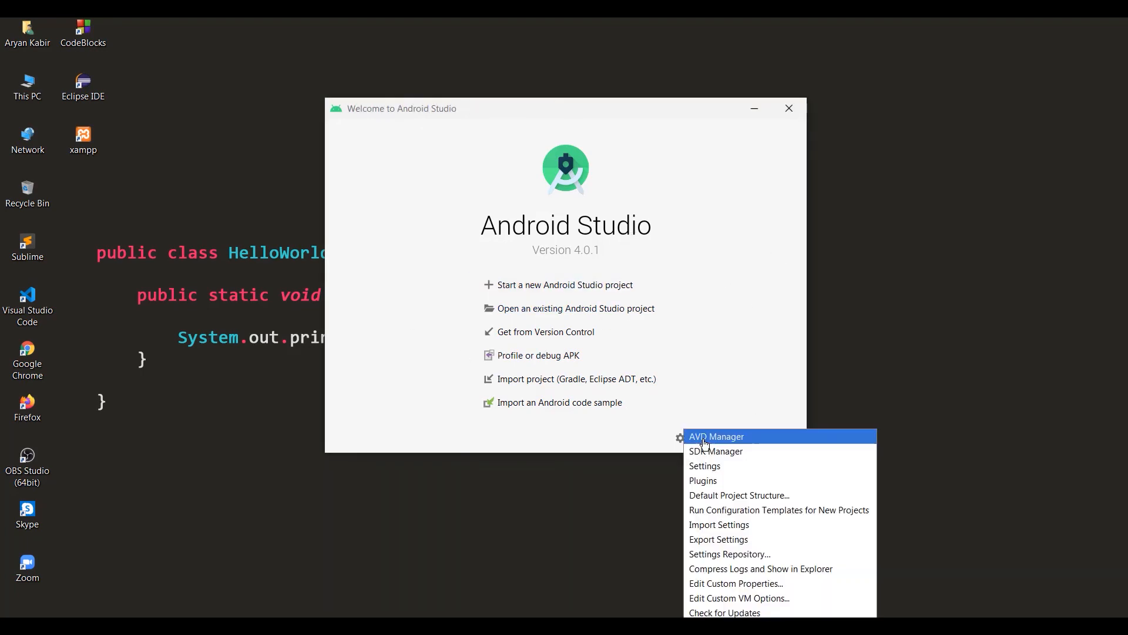
pyautogui.click(563, 433)
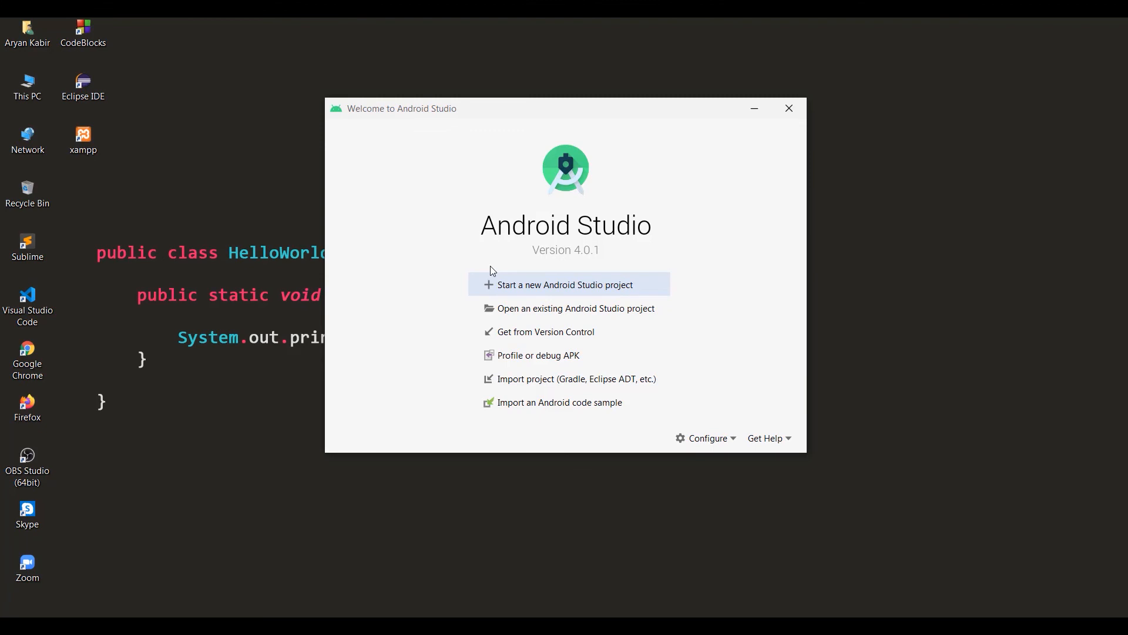
pyautogui.click(790, 109)
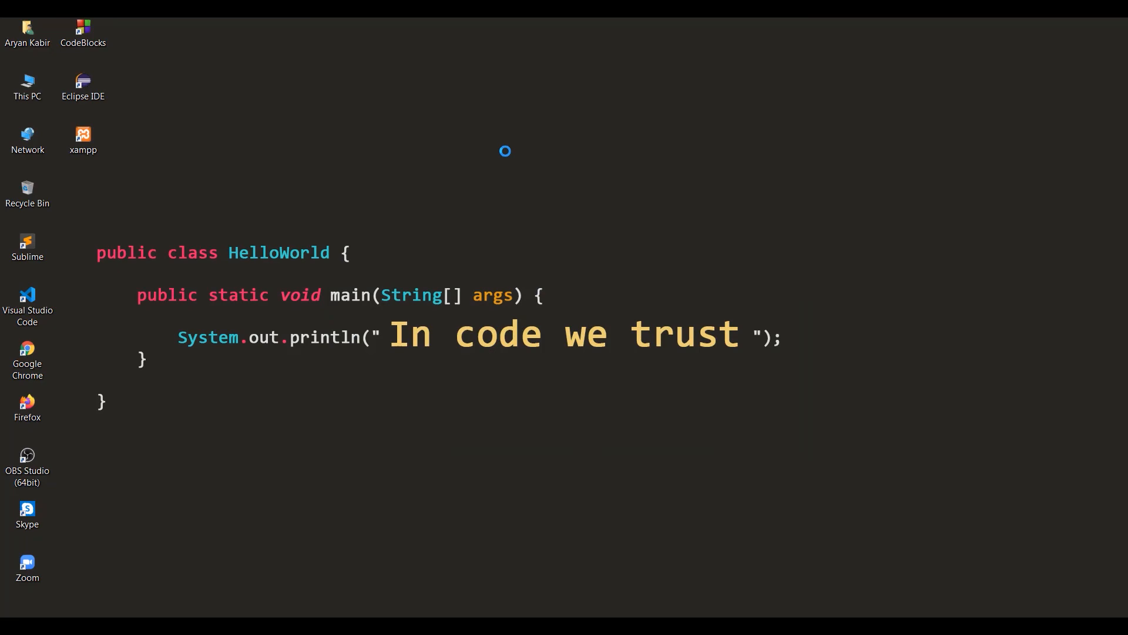